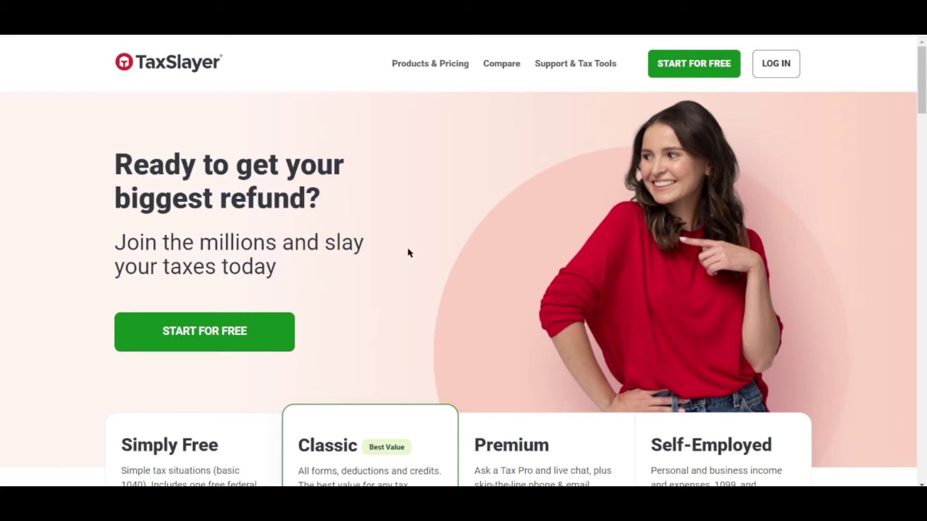
Step: Start the sign-up for the free Simply Free edition
scroll(406, 256, "down", 6)
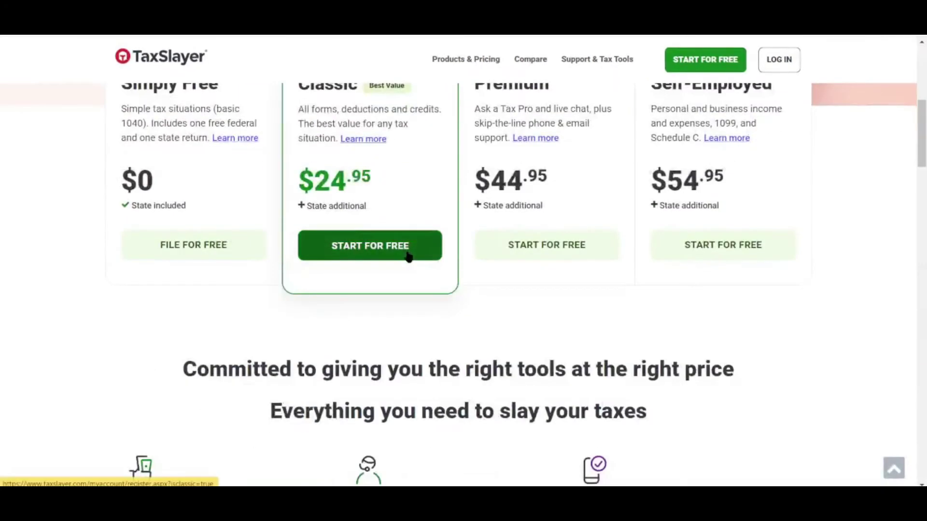
scroll(326, 262, "up", 1)
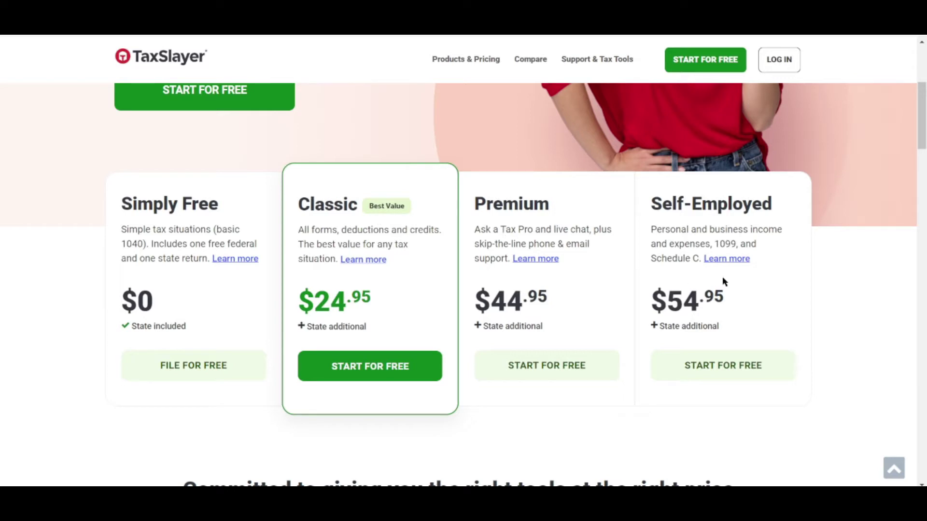
left_click_drag(356, 327, 459, 255)
left_click(169, 379)
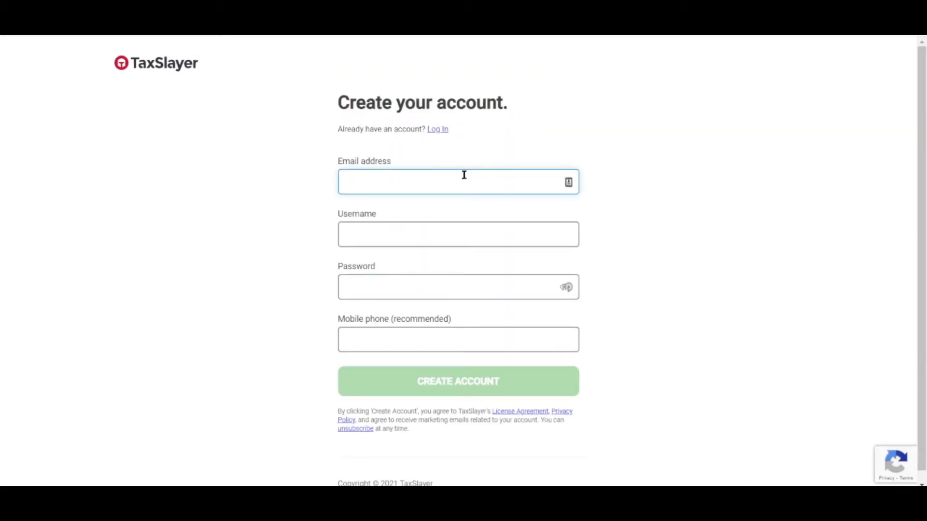
Step: Enter the new account's e-mail address, dismissing the password manager's suggestions
left_click(433, 184)
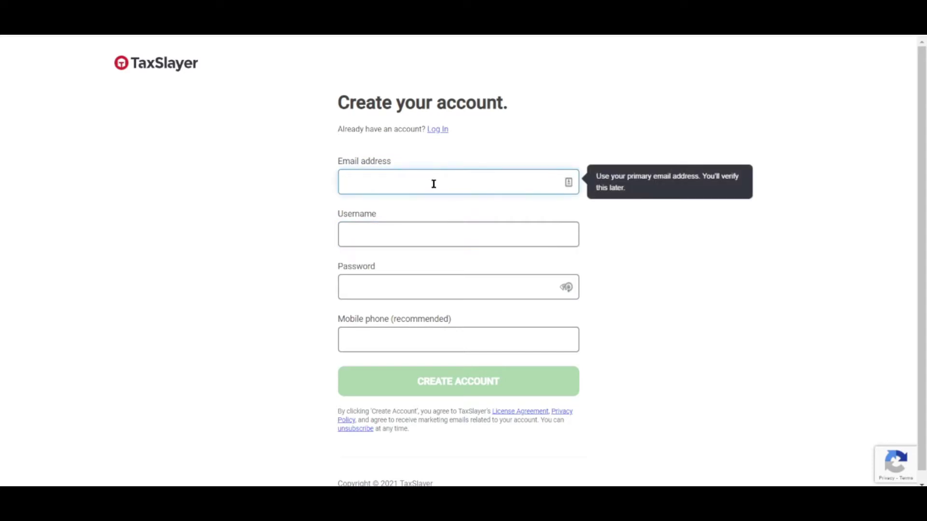
left_click(568, 183)
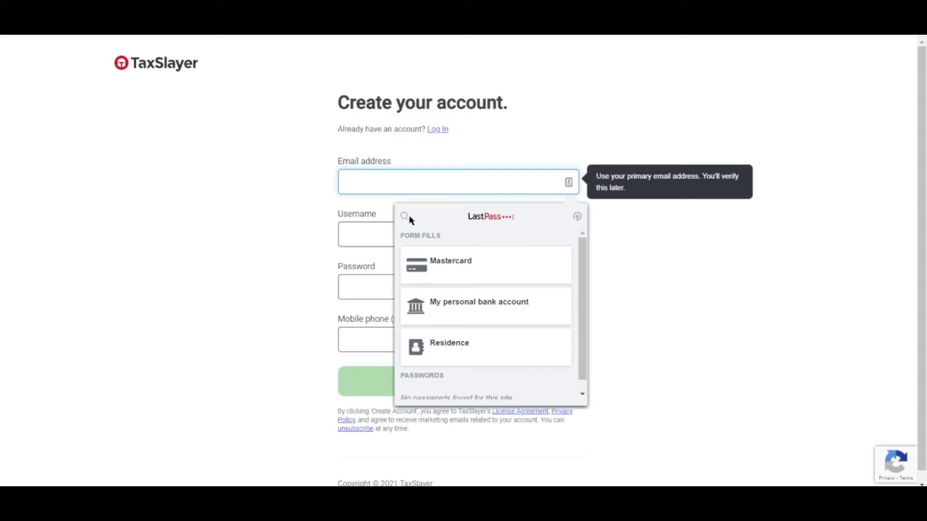
type("stan")
key("BackSpace")
key("BackSpace")
left_click(674, 228)
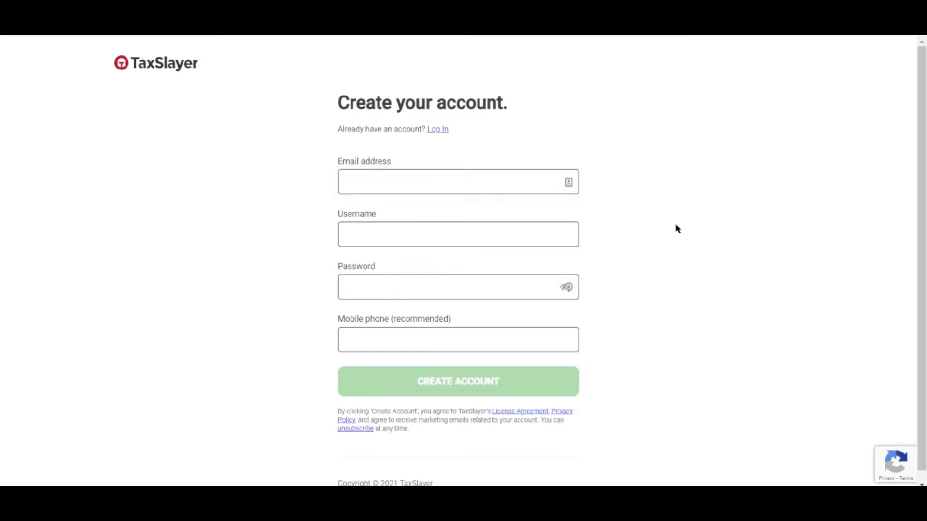
left_click(508, 181)
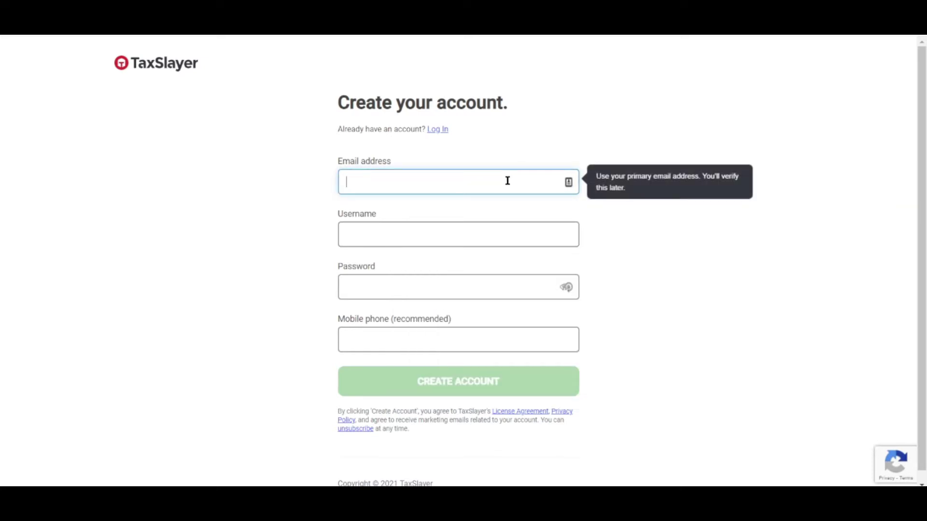
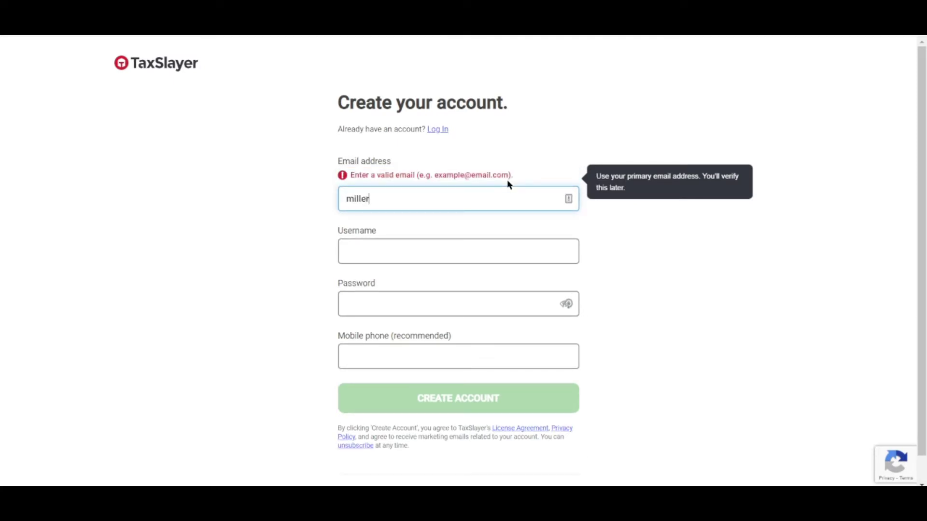
key("Tab")
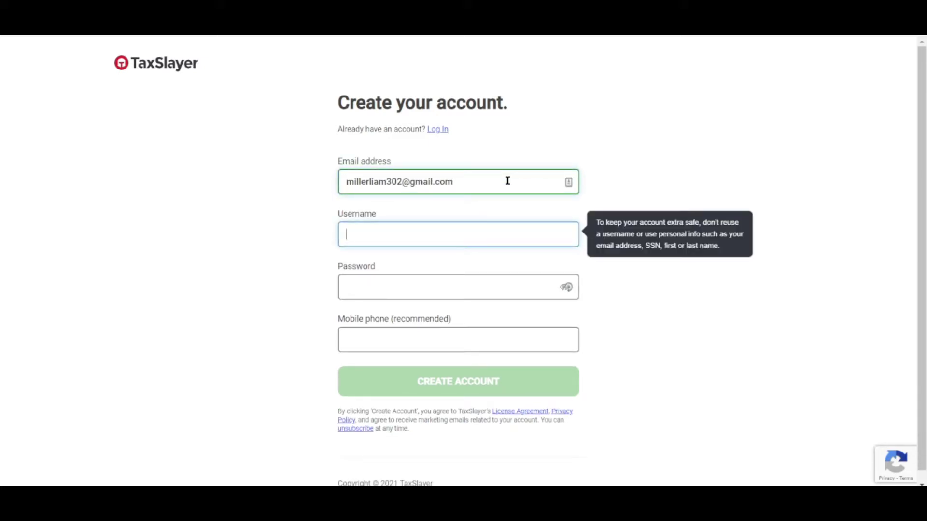
Step: Enter the account password and its matching confirmation so every password criterion is met
key("Tab")
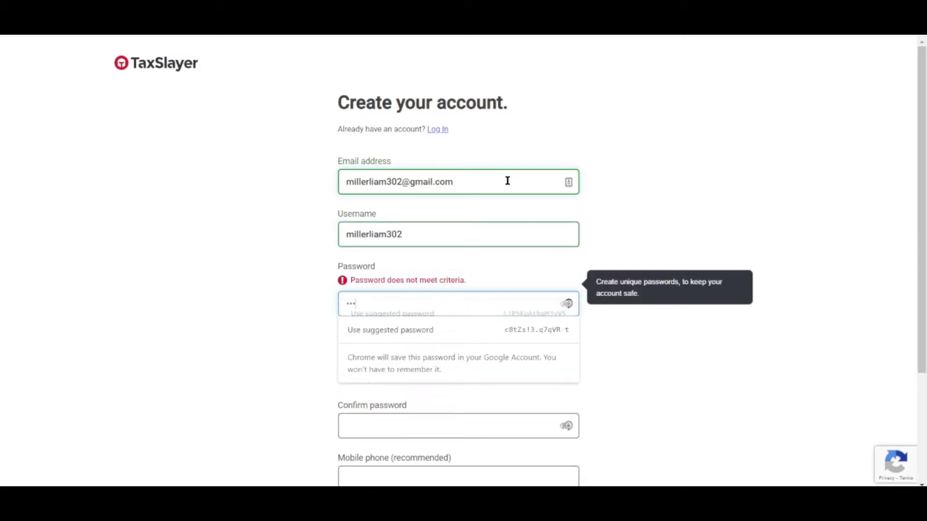
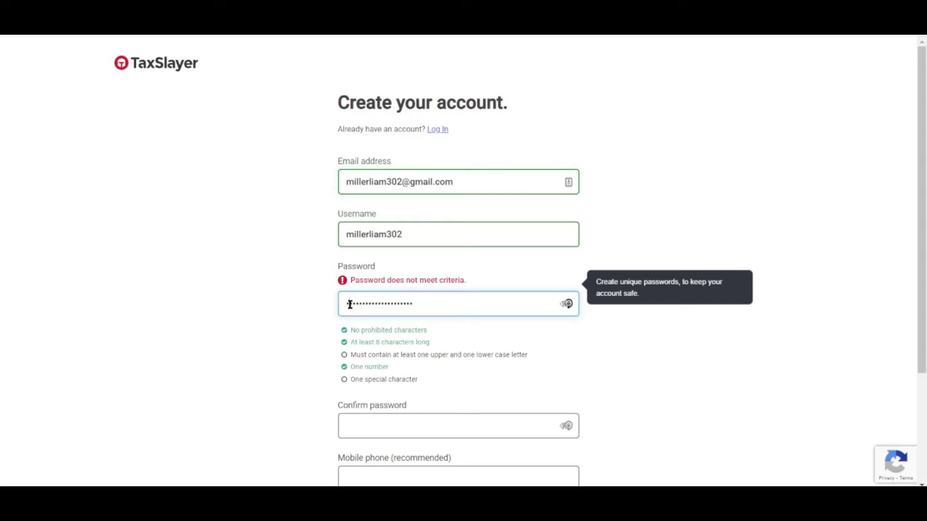
left_click(428, 302)
type("!")
left_click(398, 408)
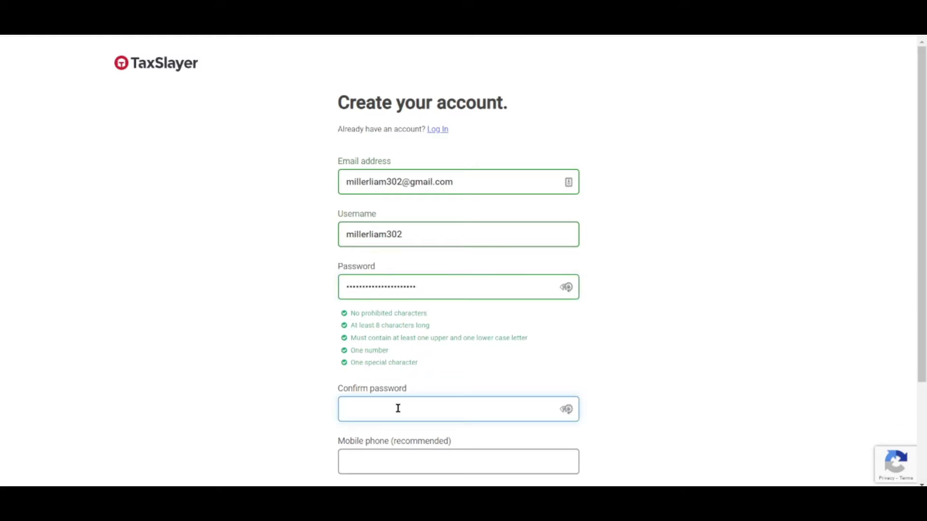
type("Mi")
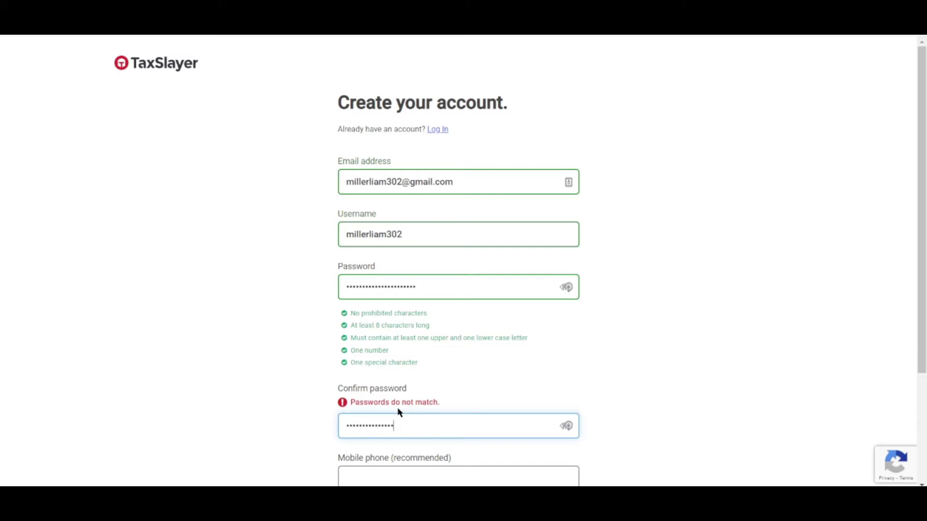
type("!")
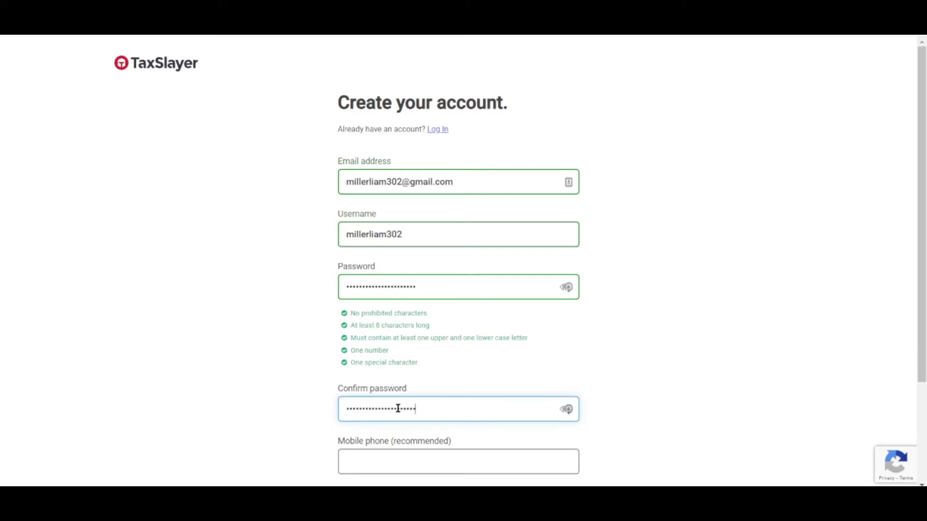
scroll(430, 397, "down", 3)
left_click(422, 325)
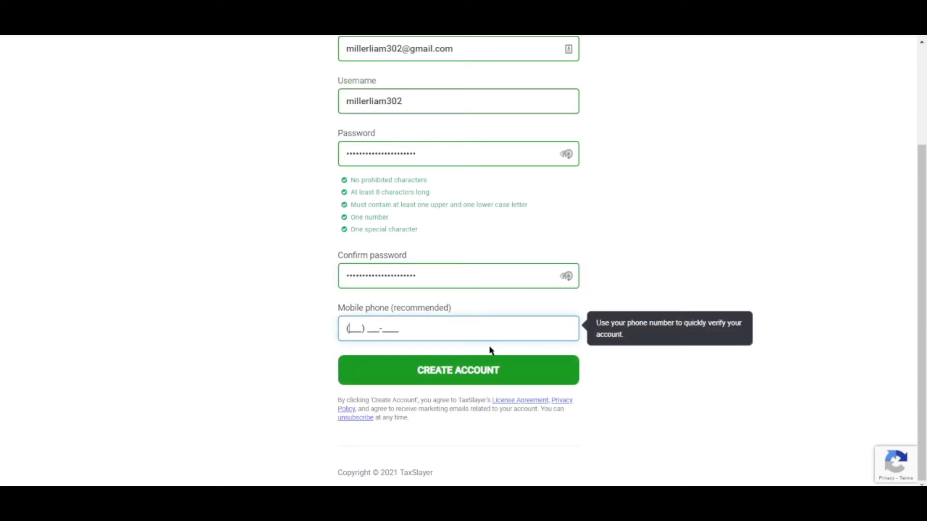
Step: Create the account, continue past the confirmation, and decline saving the login
left_click(473, 370)
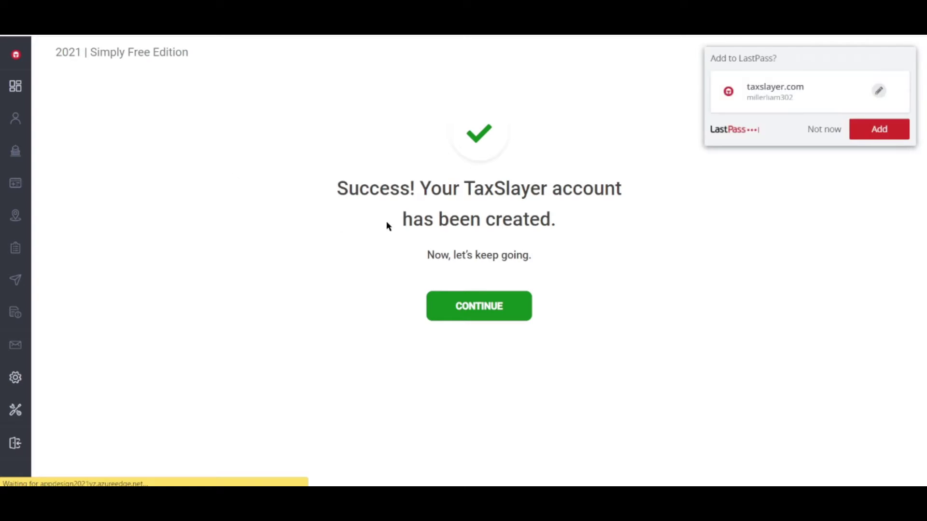
left_click(481, 320)
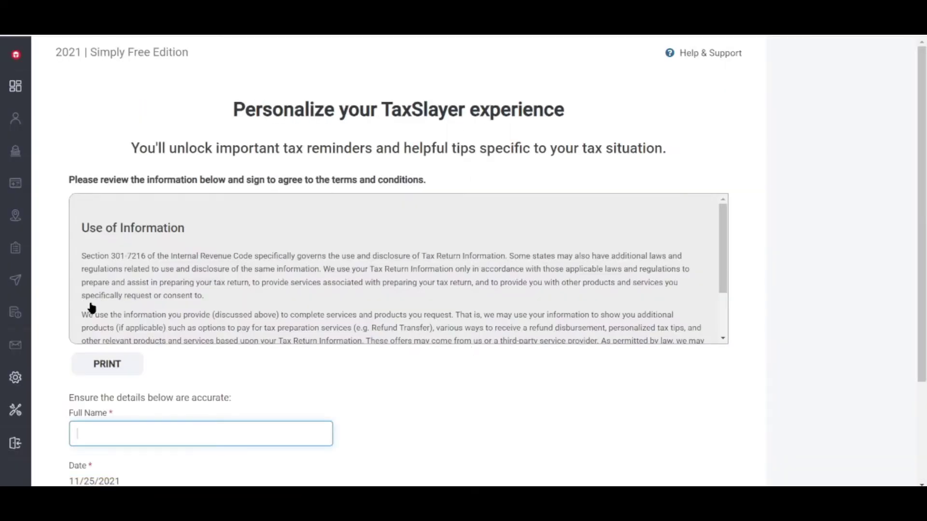
mouse_move(82, 263)
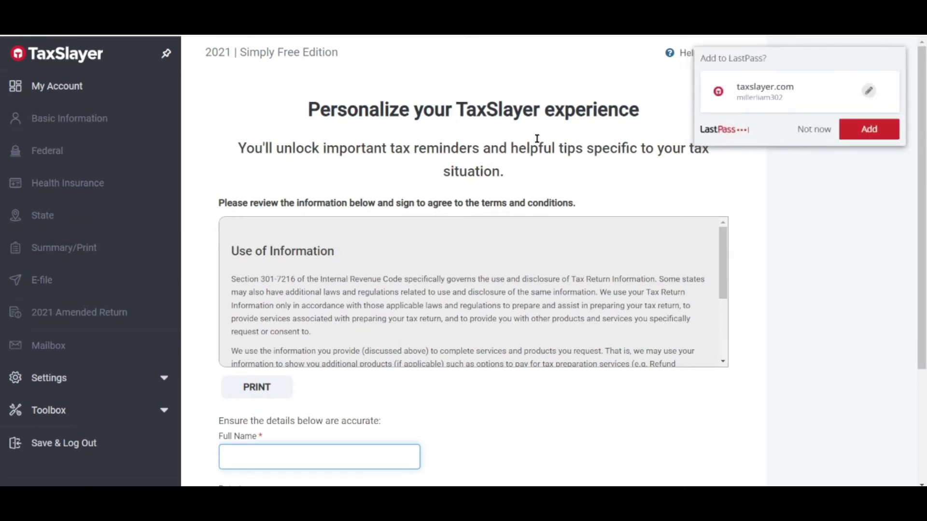
scroll(581, 284, "down", 2)
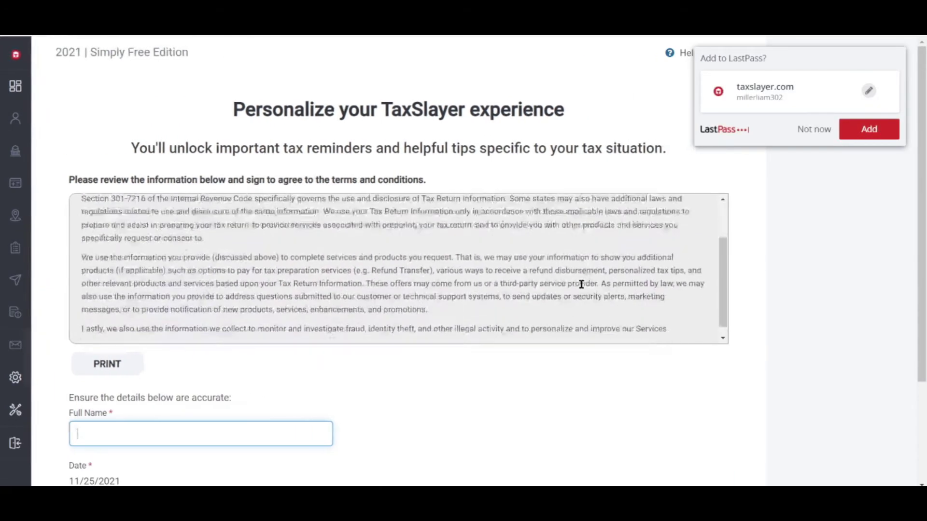
left_click(808, 130)
scroll(275, 362, "down", 3)
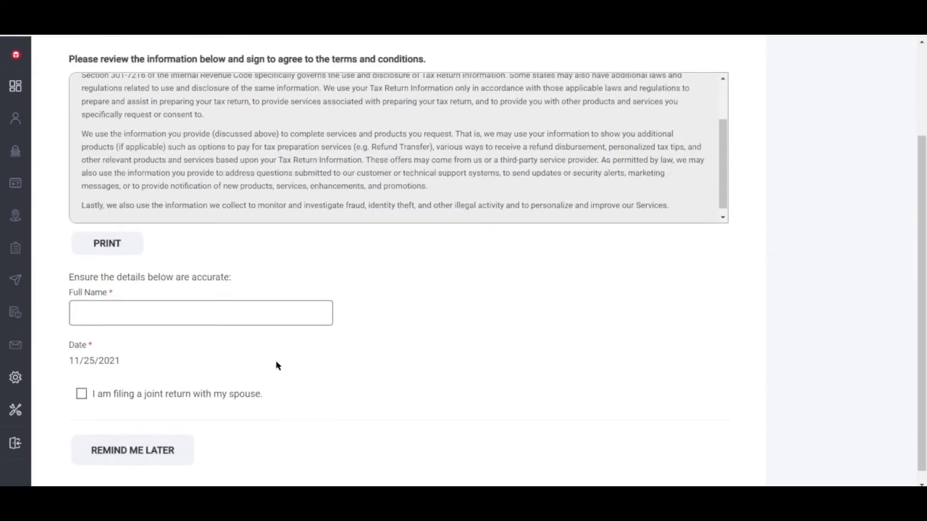
scroll(278, 366, "down", 1)
Step: Sign the consent with the filer's full name, leaving the joint-return box unchecked
left_click(175, 300)
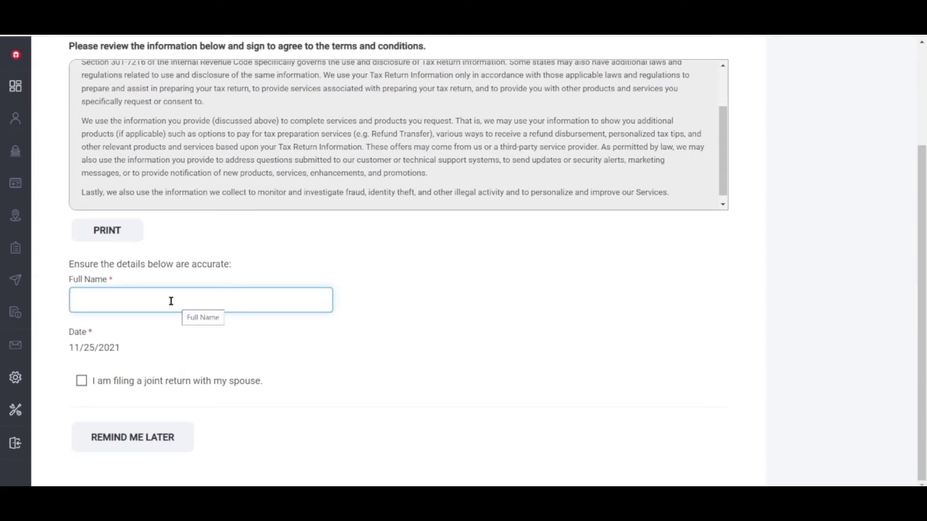
scroll(333, 384, "up", 3)
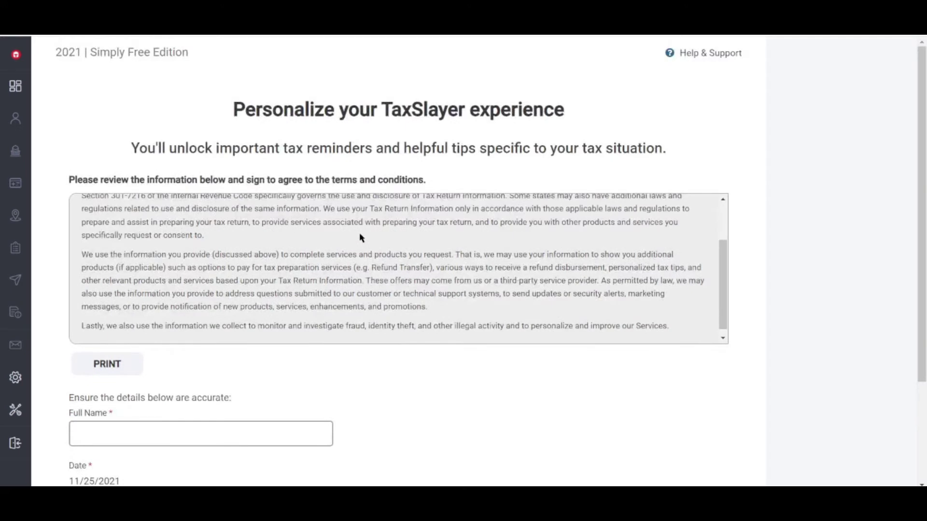
scroll(359, 250, "up", 2)
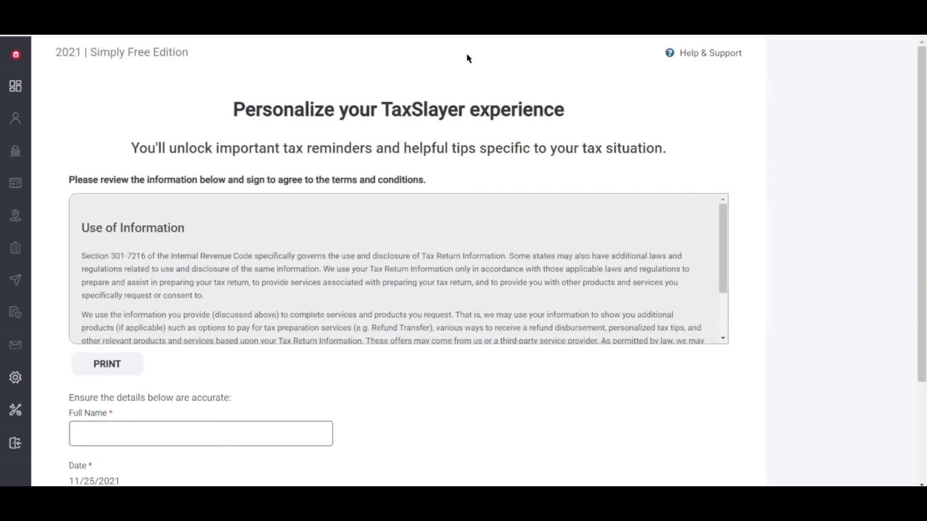
mouse_move(174, 270)
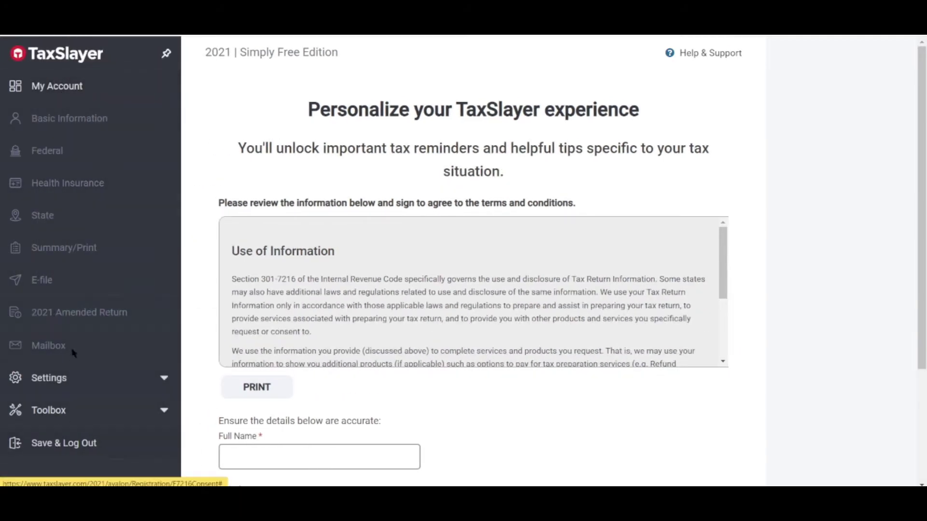
left_click(329, 451)
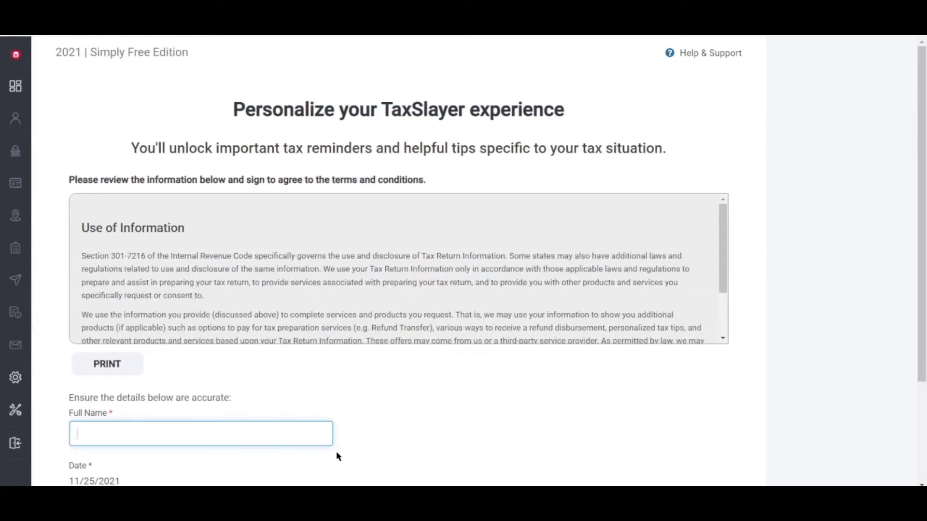
scroll(333, 444, "down", 3)
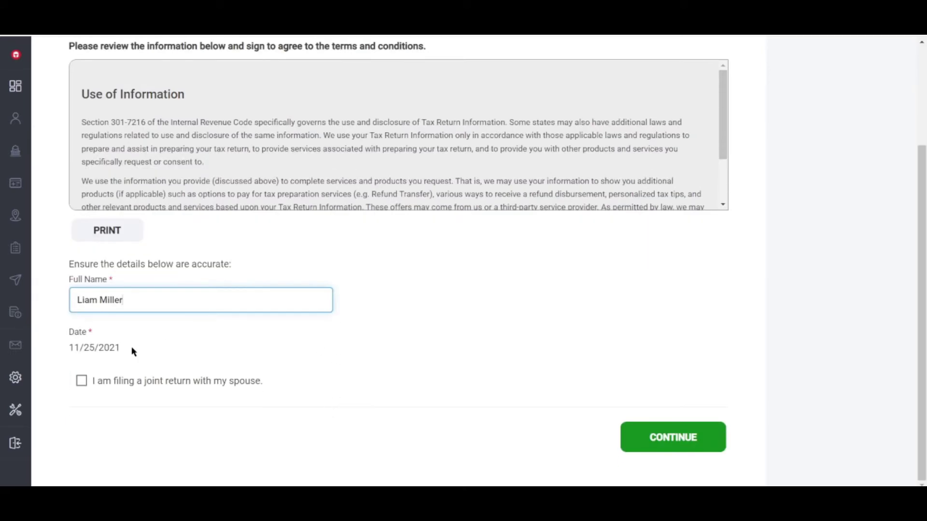
left_click(80, 383)
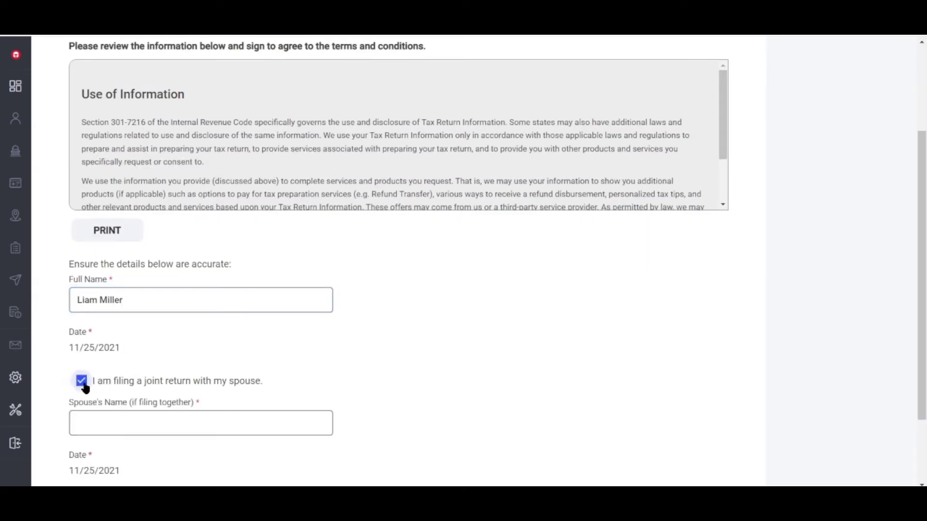
left_click(80, 382)
Step: Submit the signed consent and start the return on the Classic plan
left_click(685, 436)
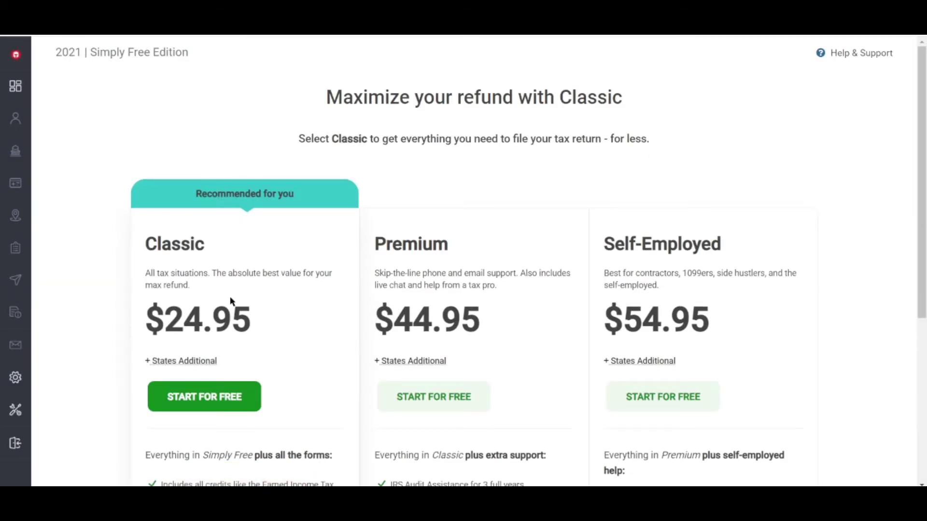
scroll(295, 256, "down", 1)
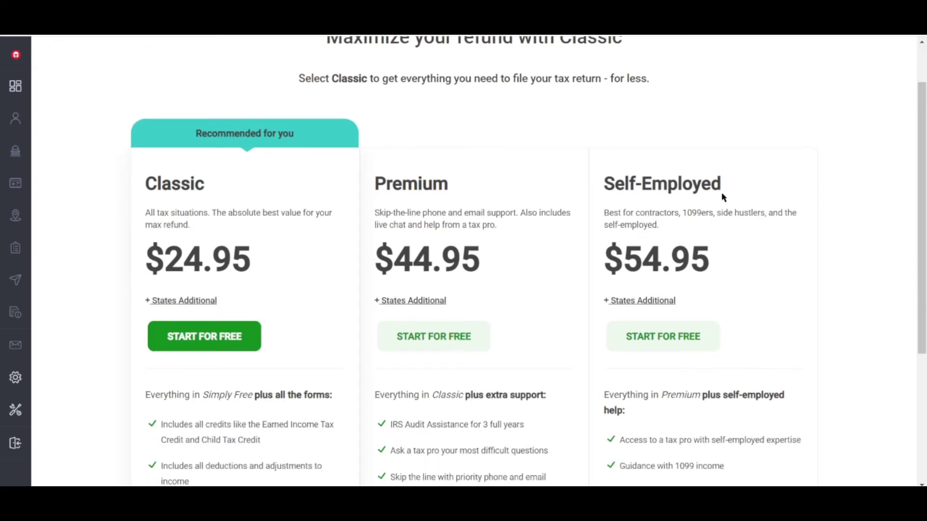
left_click(188, 333)
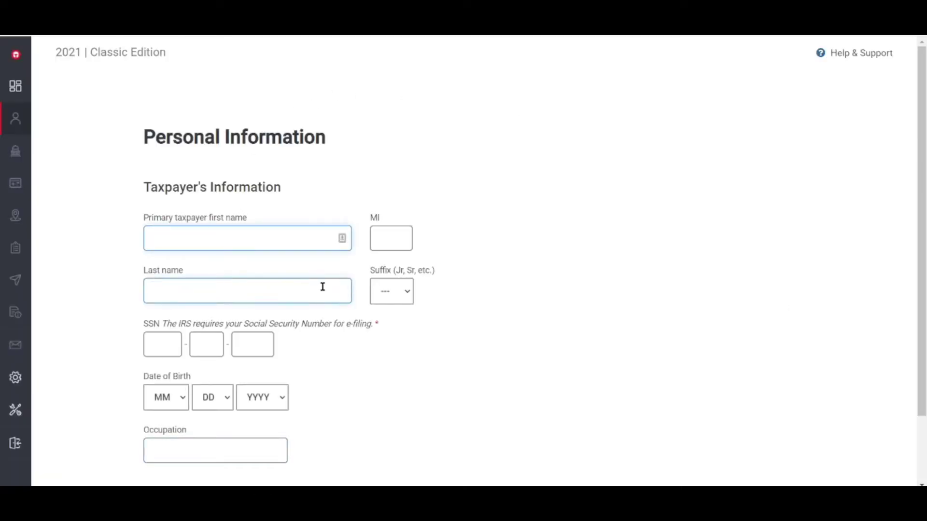
Step: Try skipping the Personal Information page, which flags the SSN as required
scroll(465, 205, "down", 1)
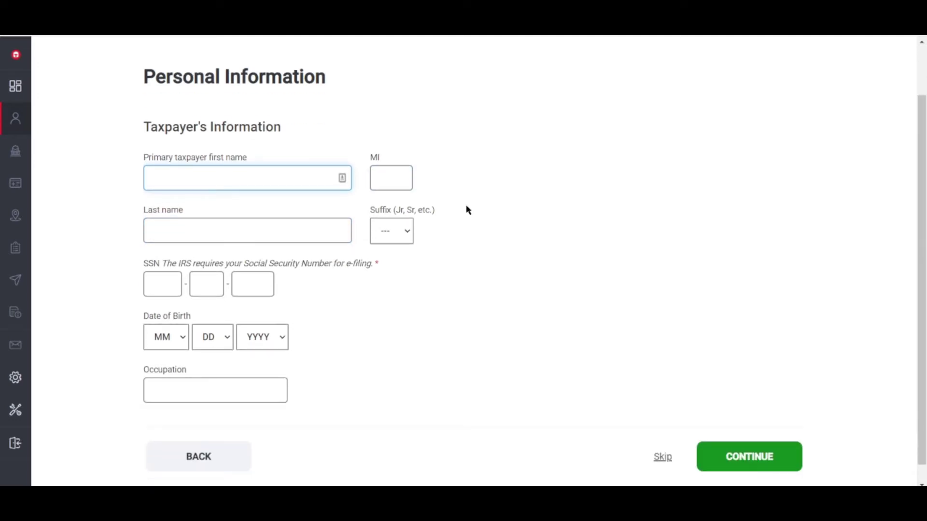
scroll(468, 211, "down", 1)
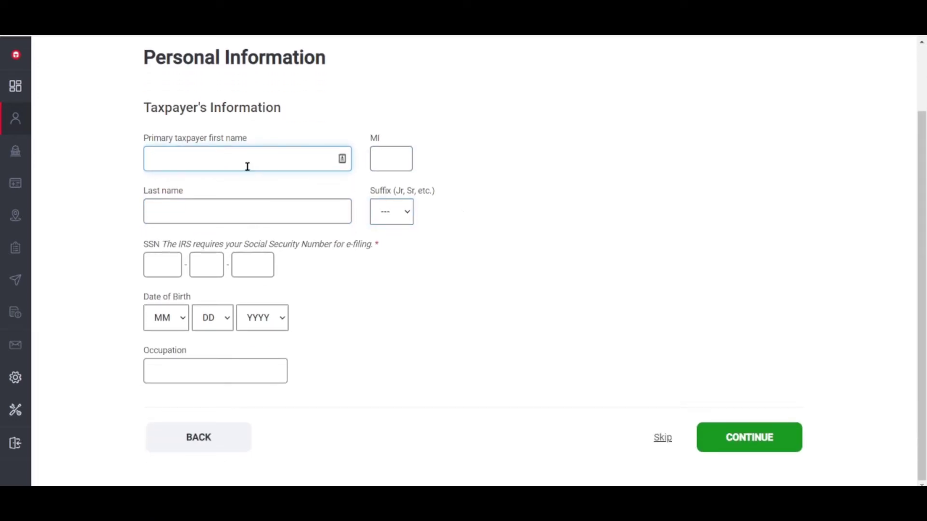
left_click(265, 203)
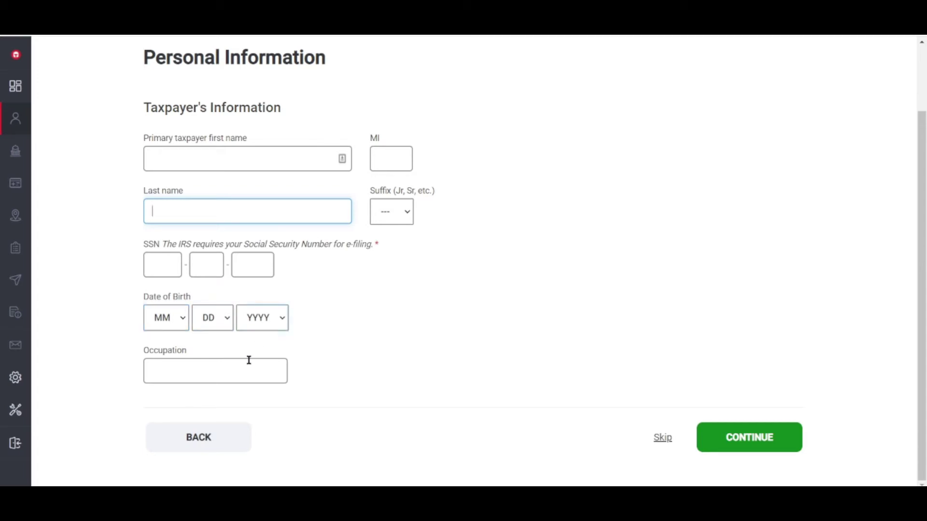
left_click(653, 445)
Step: Try the sidebar section links, dismissing each unsaved-data warning that appears
scroll(330, 299, "down", 1)
mouse_move(36, 150)
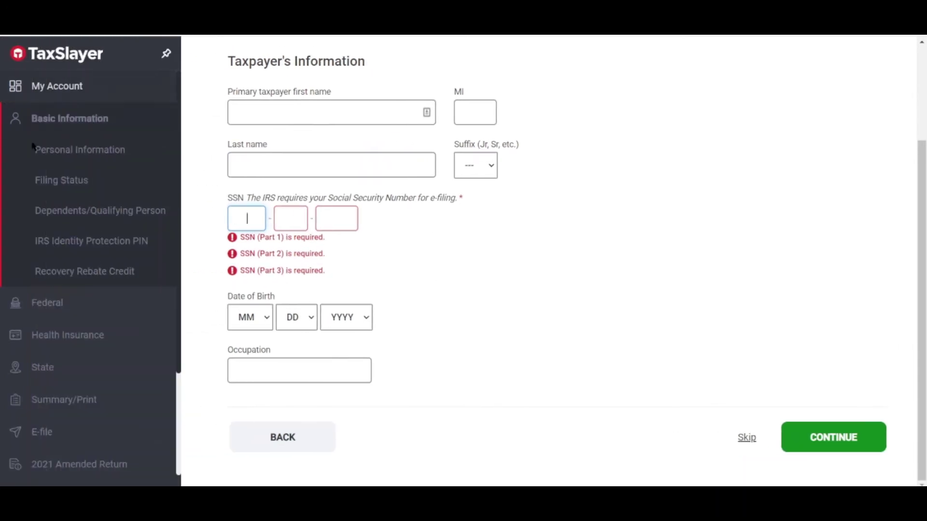
left_click(88, 156)
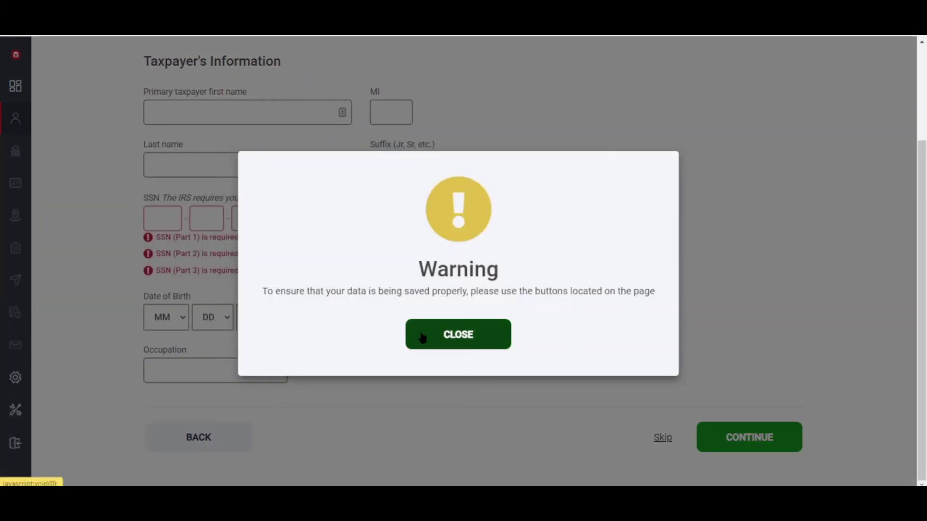
left_click(422, 338)
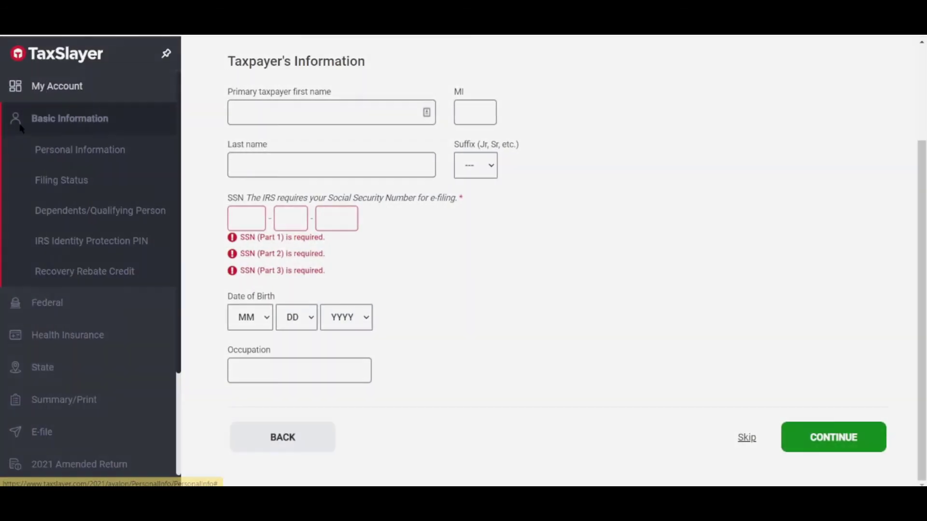
left_click(55, 118)
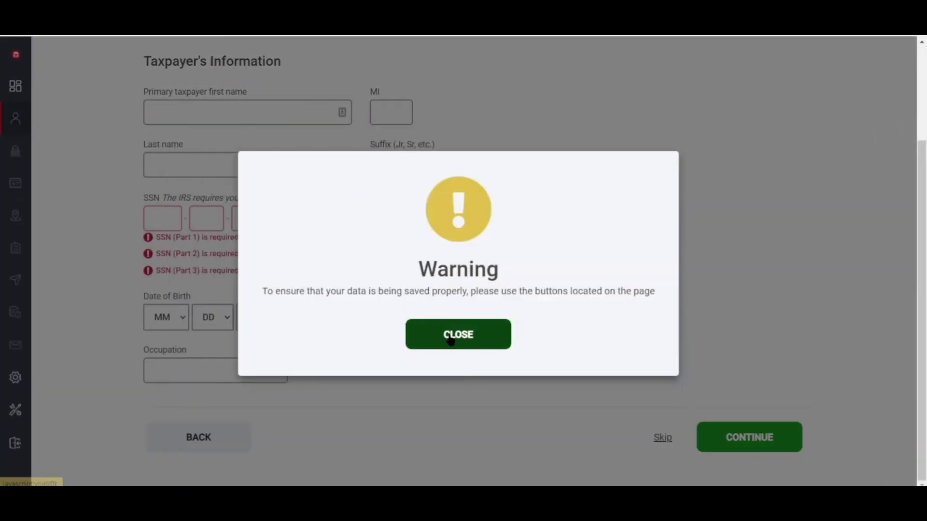
left_click(450, 340)
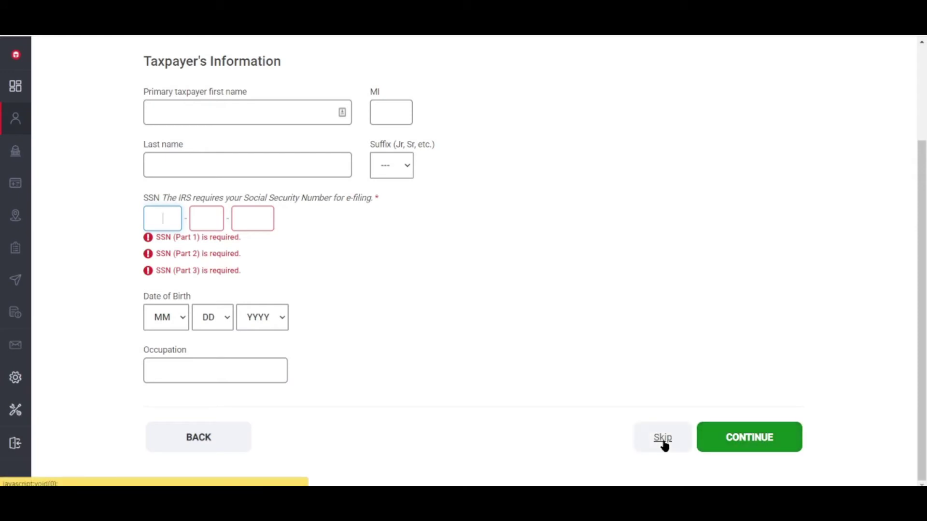
mouse_move(7, 154)
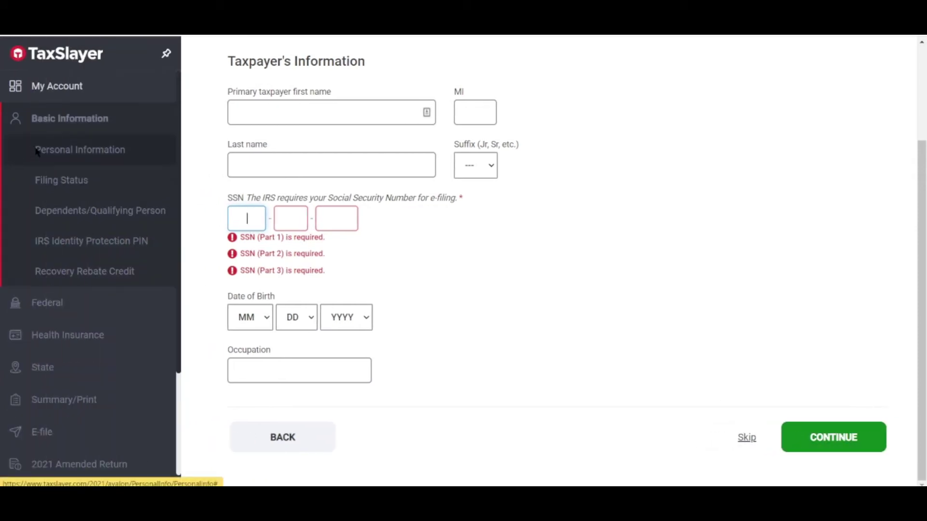
left_click(45, 307)
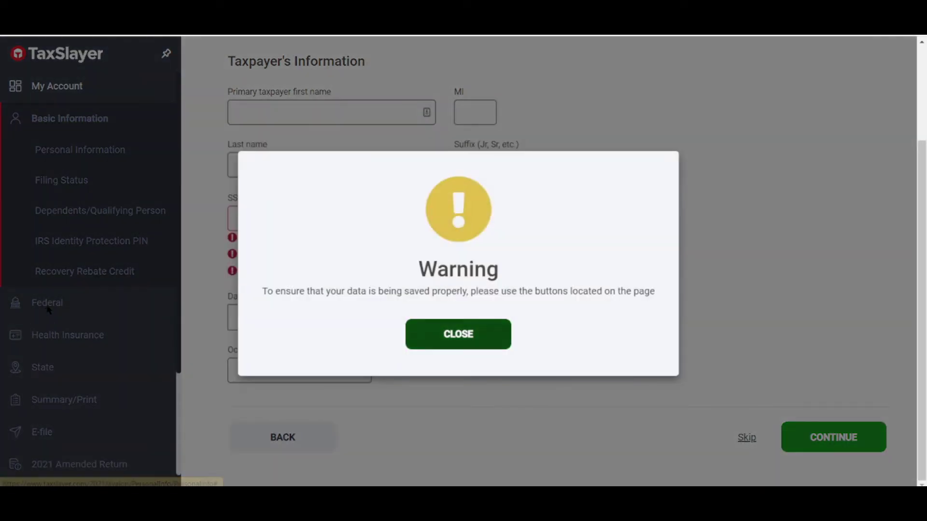
left_click(413, 333)
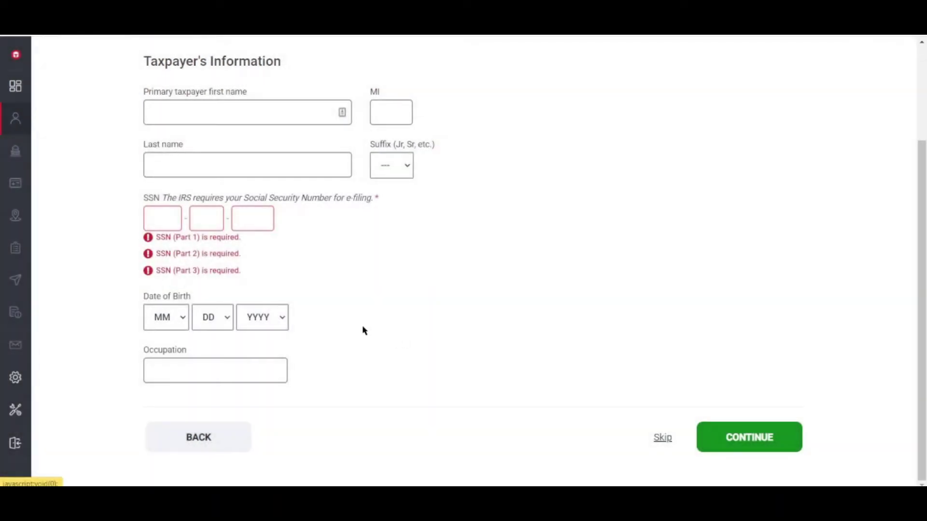
left_click(258, 174)
scroll(258, 176, "up", 3)
scroll(587, 190, "down", 3)
scroll(586, 196, "up", 3)
Step: Enter the taxpayer's first name, last name and Social Security number
left_click(306, 248)
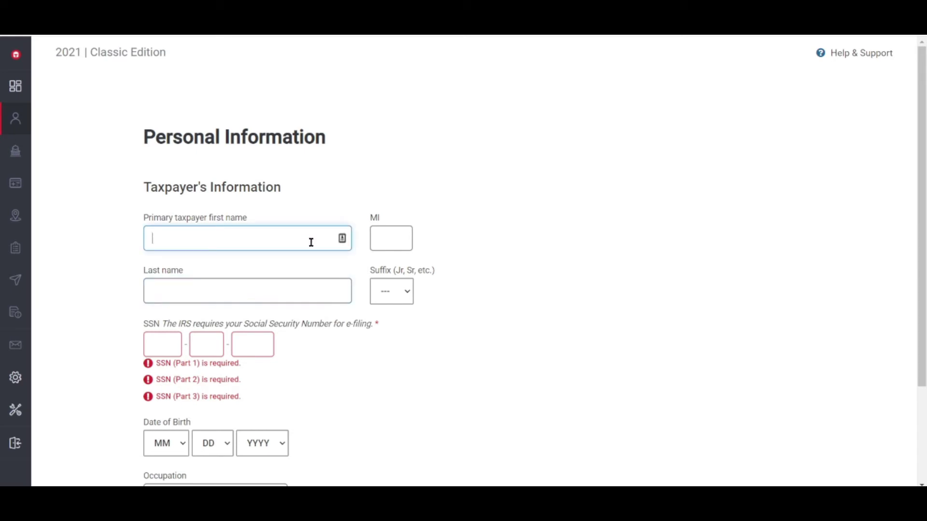
type("Liam")
left_click(240, 287)
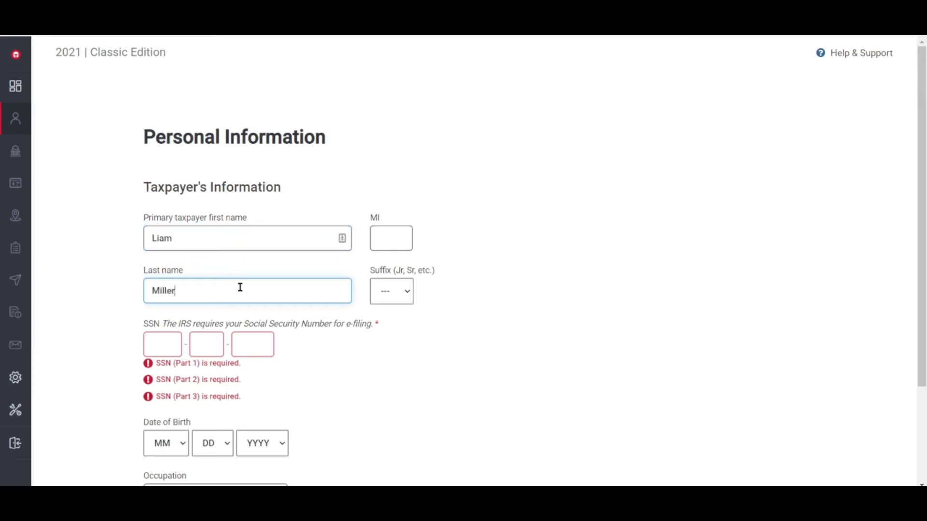
left_click(169, 347)
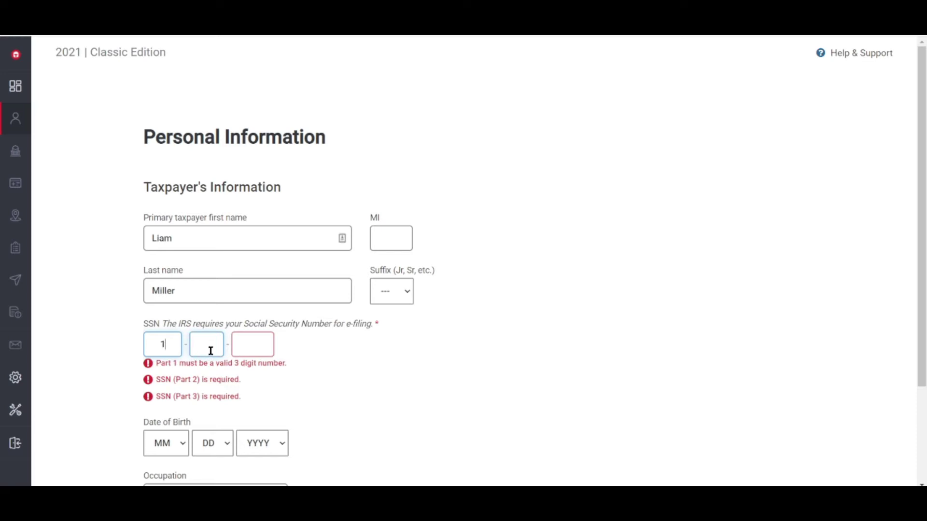
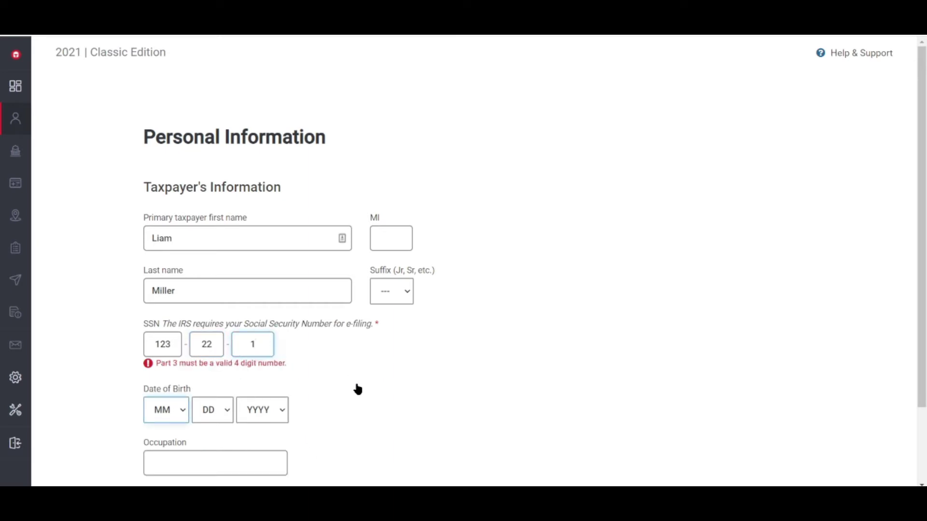
scroll(302, 403, "down", 2)
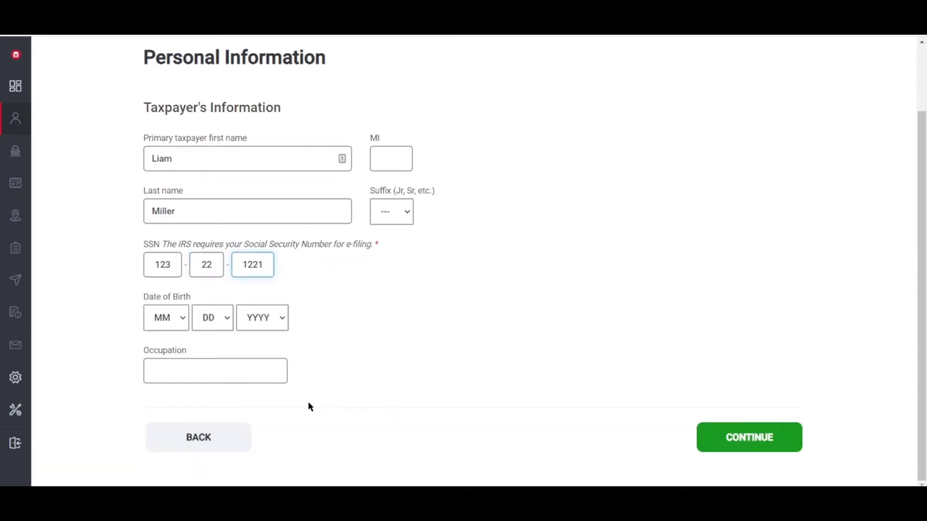
left_click(180, 317)
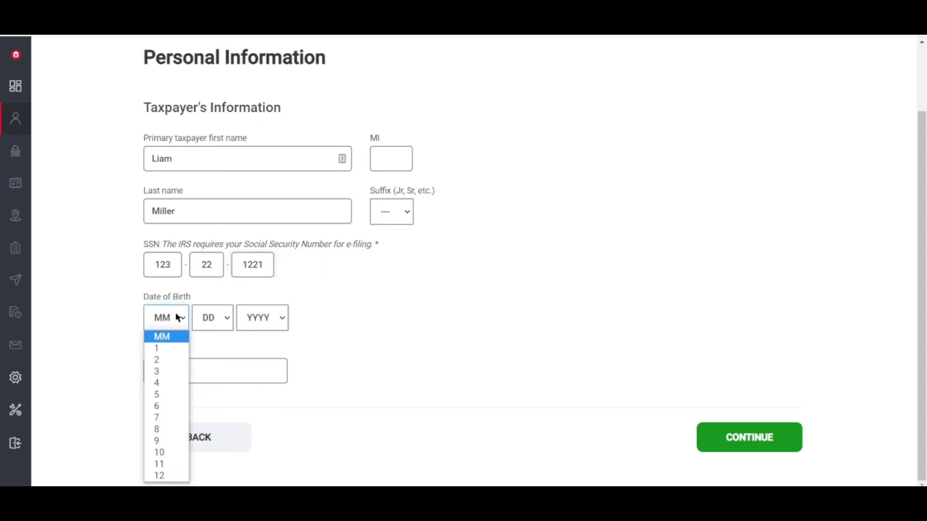
left_click(162, 407)
left_click(212, 317)
left_click(207, 204)
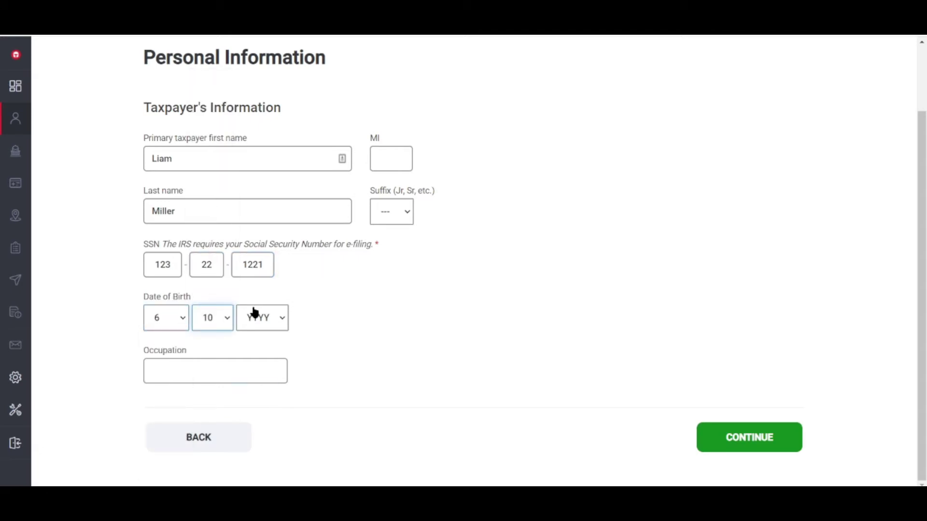
left_click(257, 318)
scroll(257, 270, "down", 10)
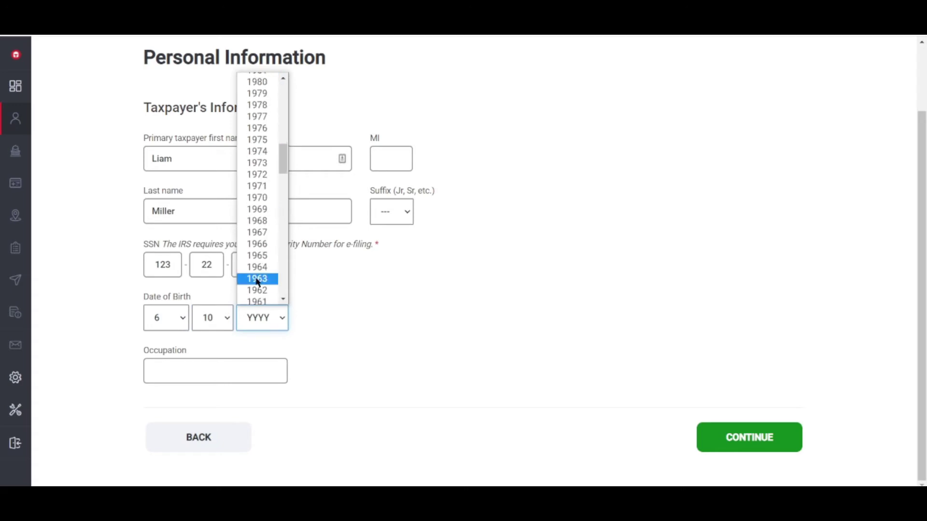
left_click(257, 82)
left_click(229, 372)
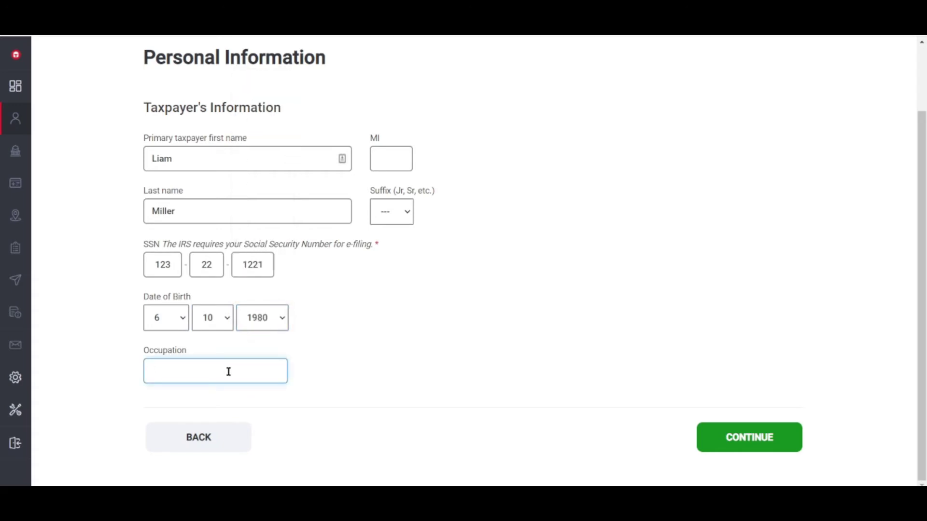
type("Account Manager")
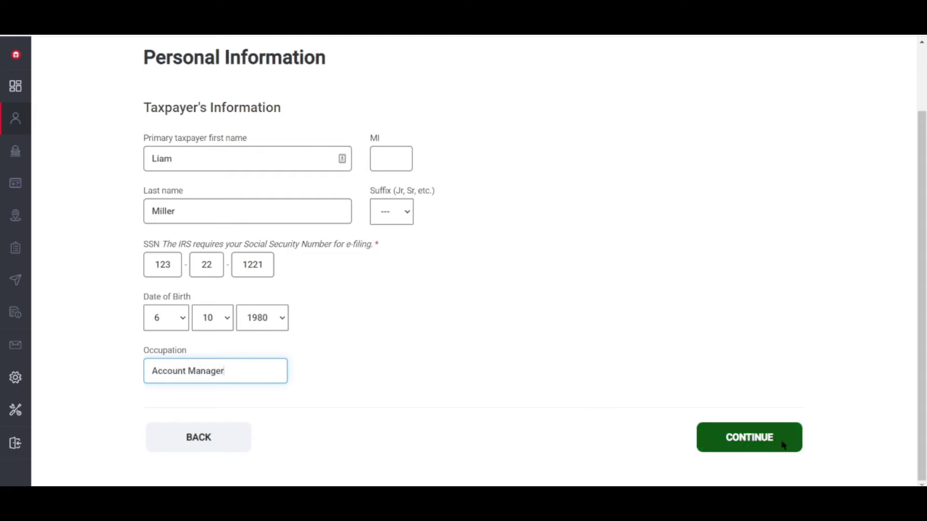
left_click(782, 441)
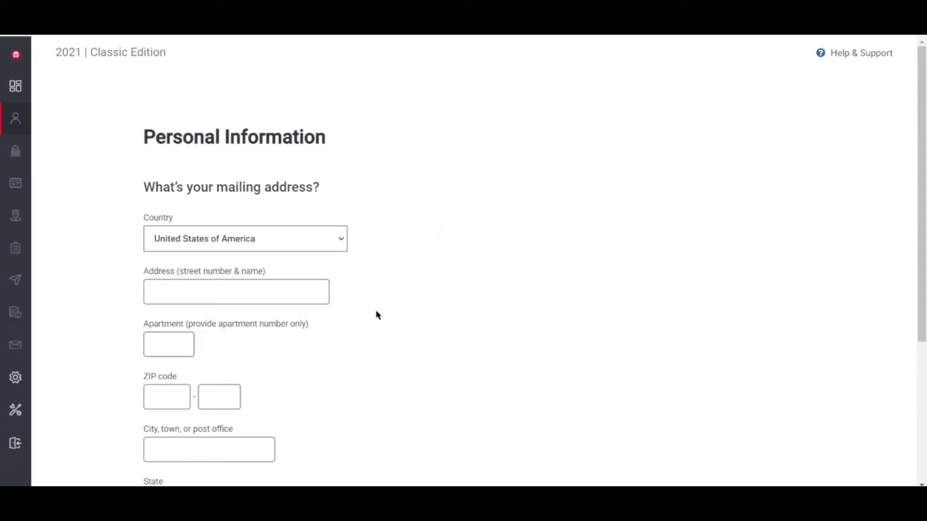
Step: Set the mailing address country to Philippines, correcting an accidental Peru selection
scroll(376, 318, "down", 3)
left_click(317, 119)
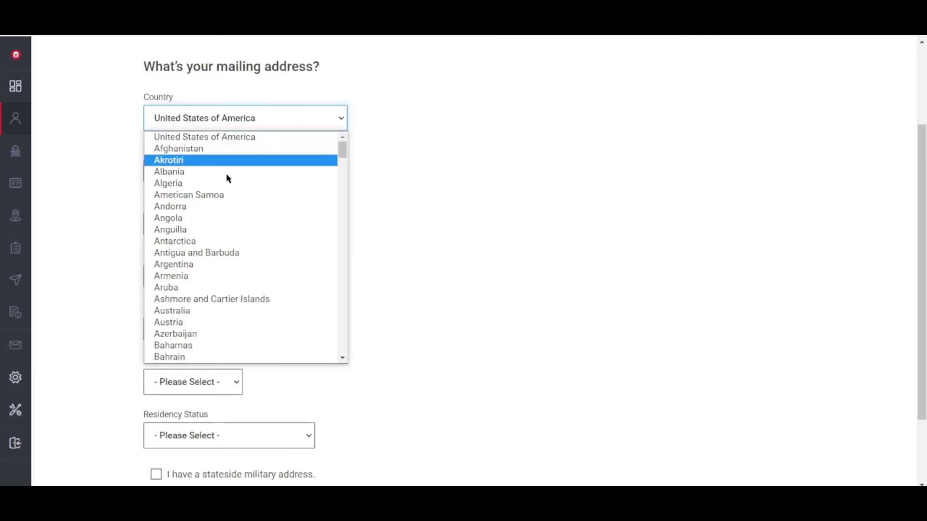
scroll(216, 328, "down", 20)
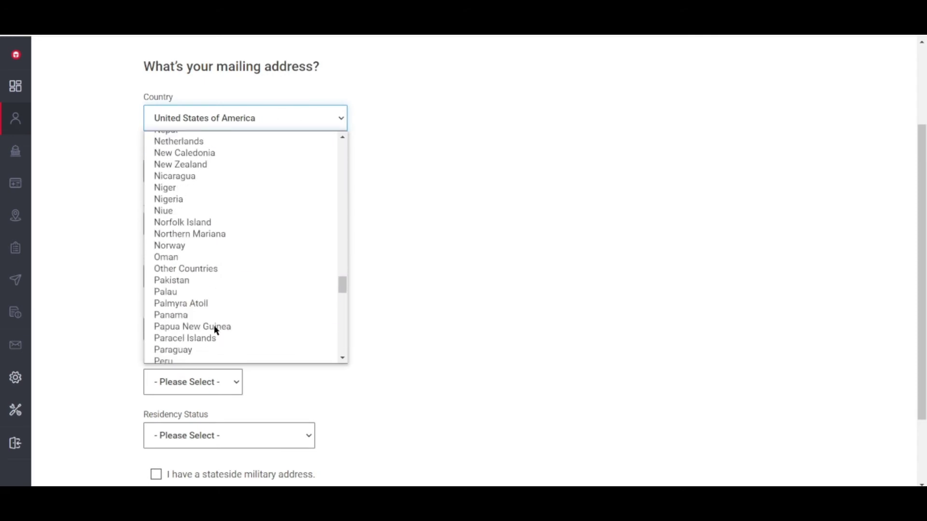
scroll(215, 330, "down", 8)
scroll(214, 331, "up", 10)
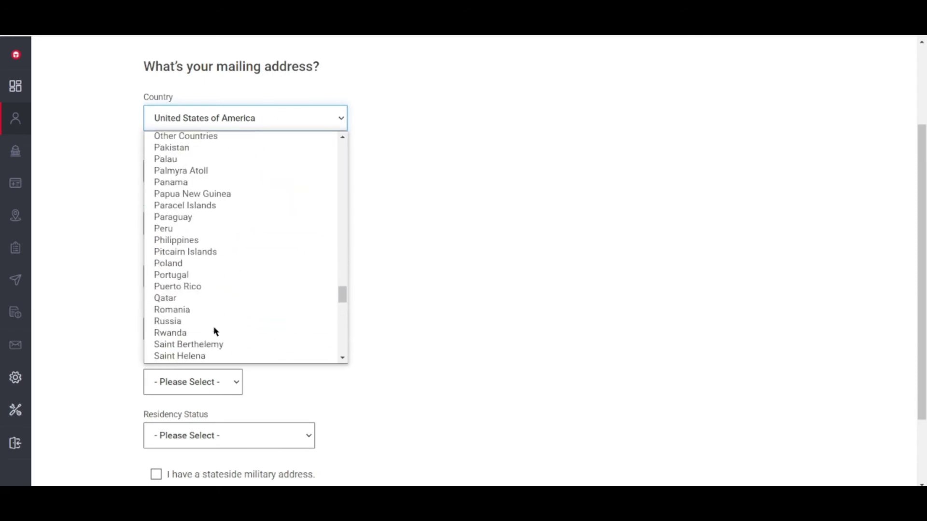
left_click(188, 228)
left_click(206, 124)
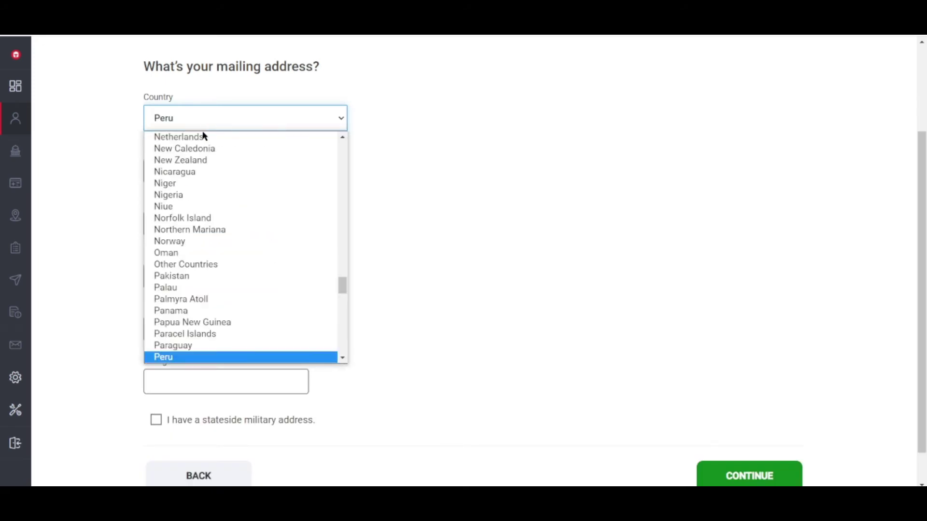
scroll(197, 344, "down", 3)
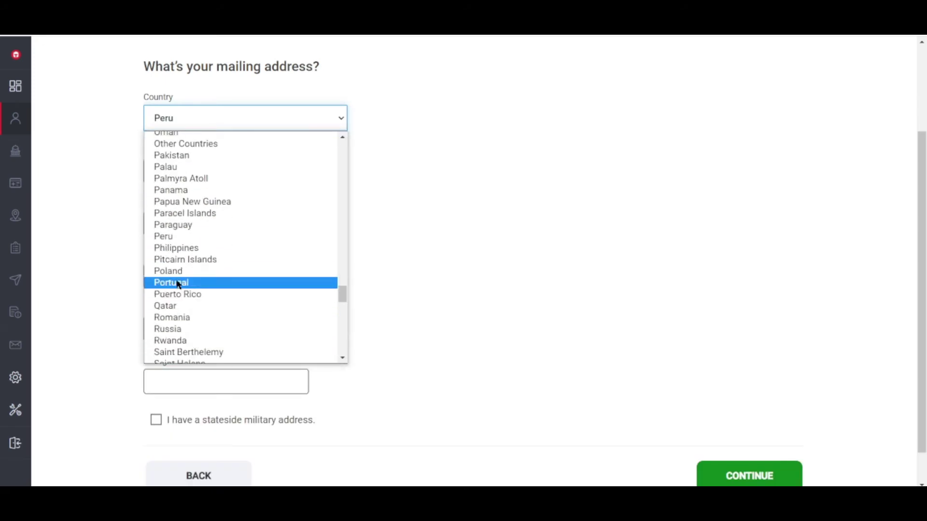
left_click(181, 248)
Step: Submit the mailing address page, which flags the empty address fields as required
left_click(228, 170)
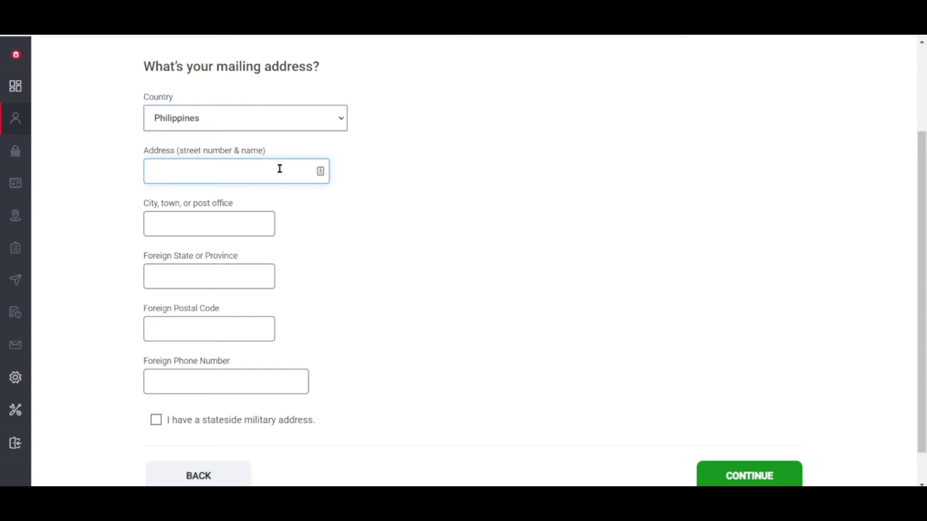
scroll(628, 435, "down", 1)
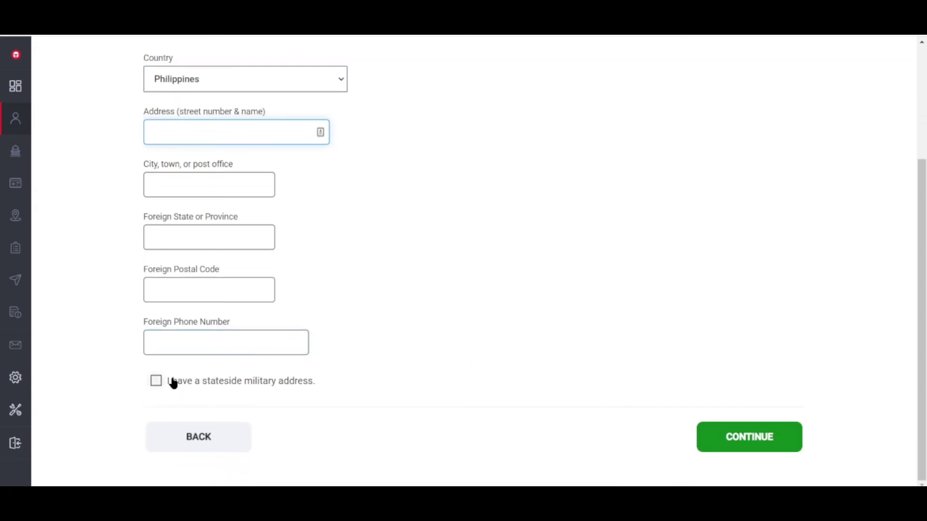
scroll(434, 314, "up", 4)
scroll(429, 324, "down", 2)
scroll(435, 328, "down", 2)
left_click(741, 437)
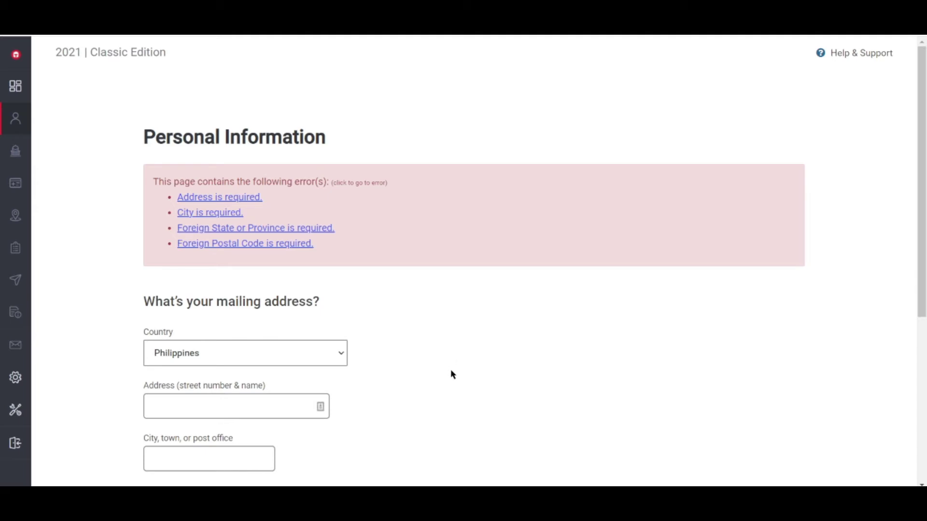
Step: Enter the street address and city of the Philippine mailing address
scroll(452, 375, "down", 5)
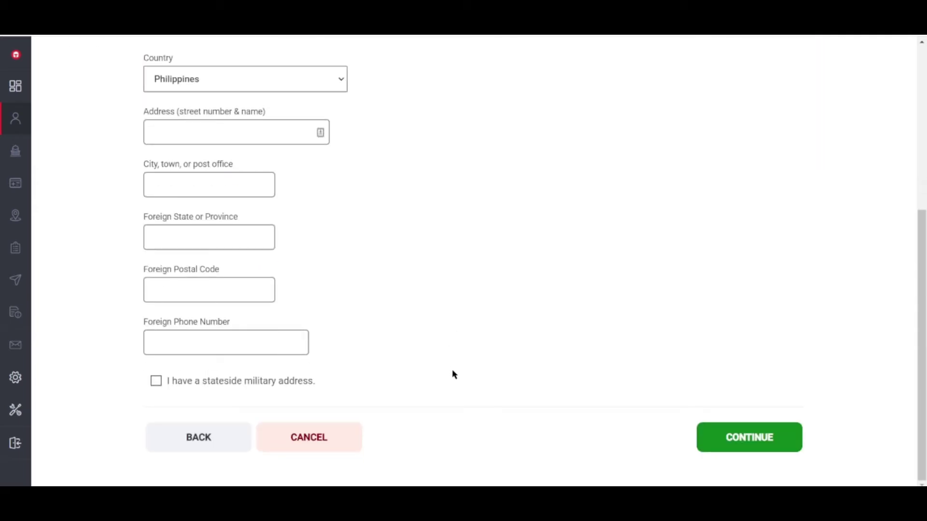
left_click(207, 130)
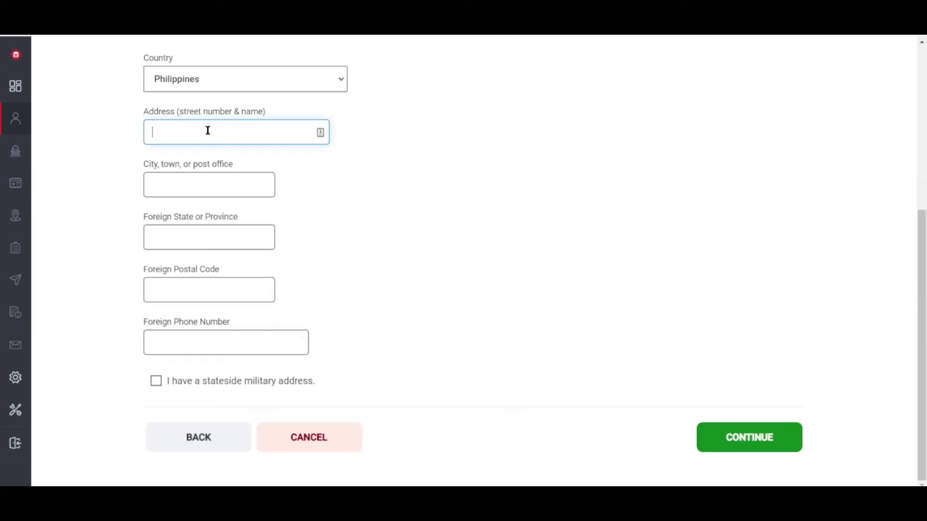
left_click(194, 184)
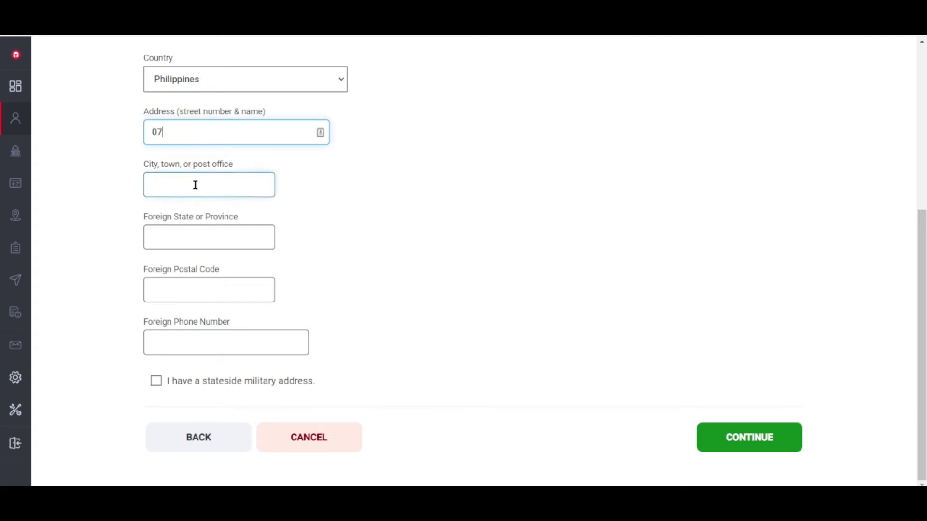
left_click(243, 135)
left_click(211, 181)
type("BA")
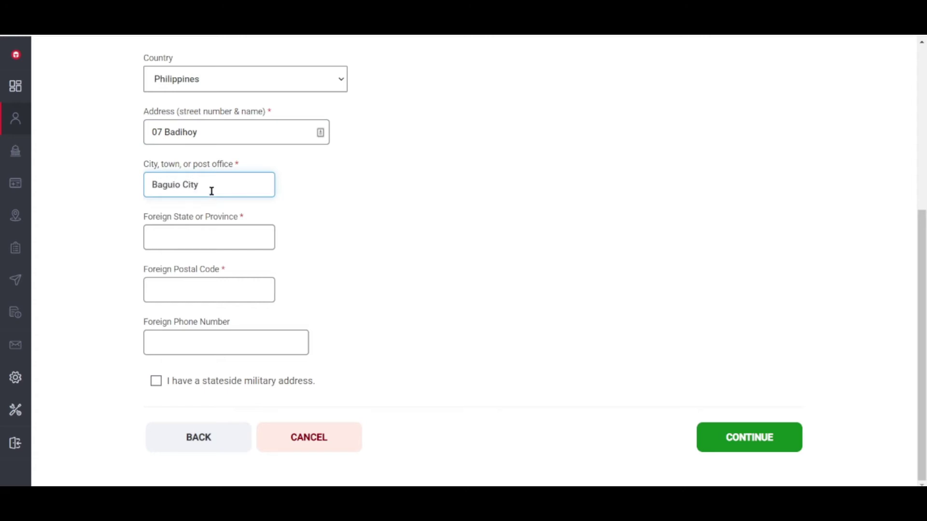
Step: Fill in the foreign postal code and foreign phone number, then save
left_click(213, 228)
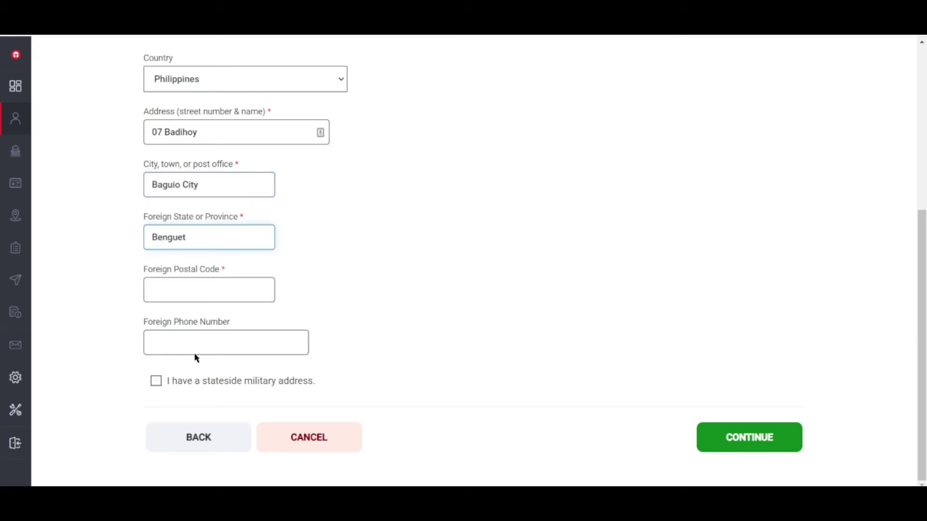
left_click(204, 290)
type("2600")
left_click(235, 344)
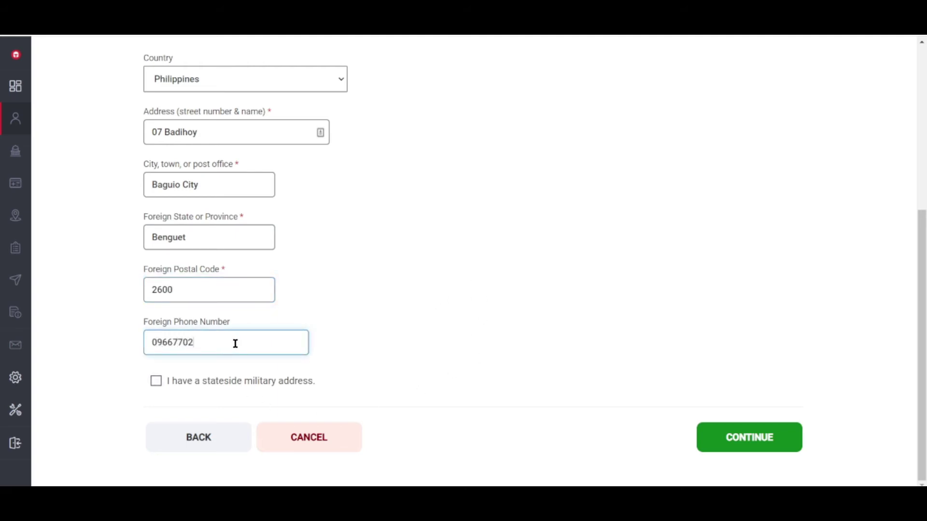
left_click(735, 437)
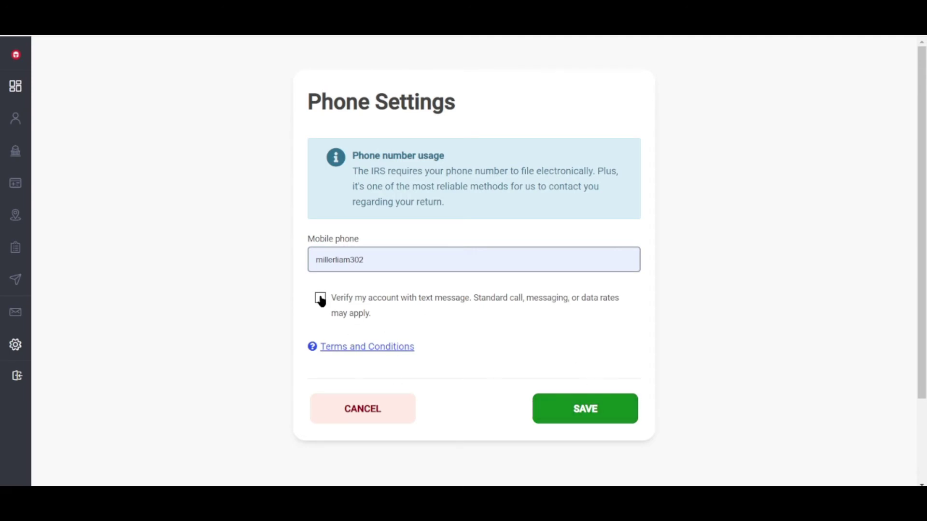
Step: Attempt saving the phone settings with text verification, then discard and dismiss the warning
left_click(586, 410)
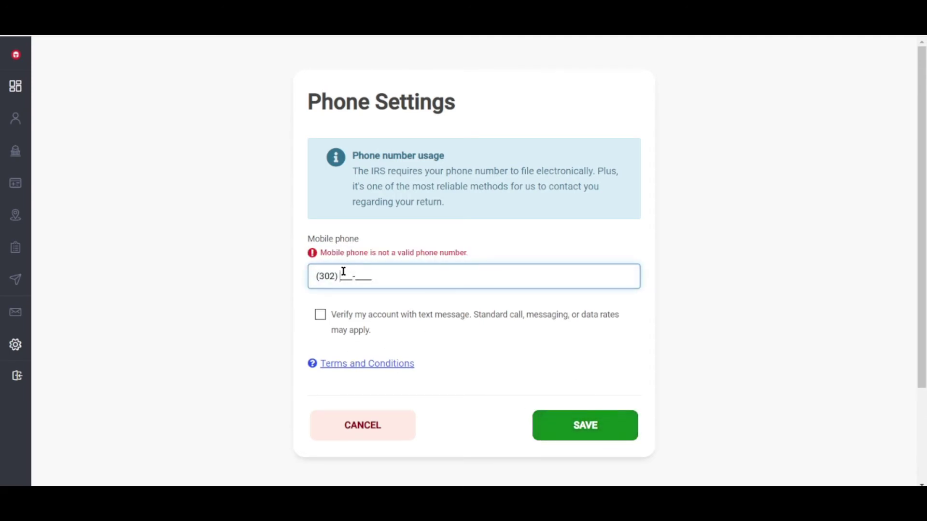
left_click(320, 315)
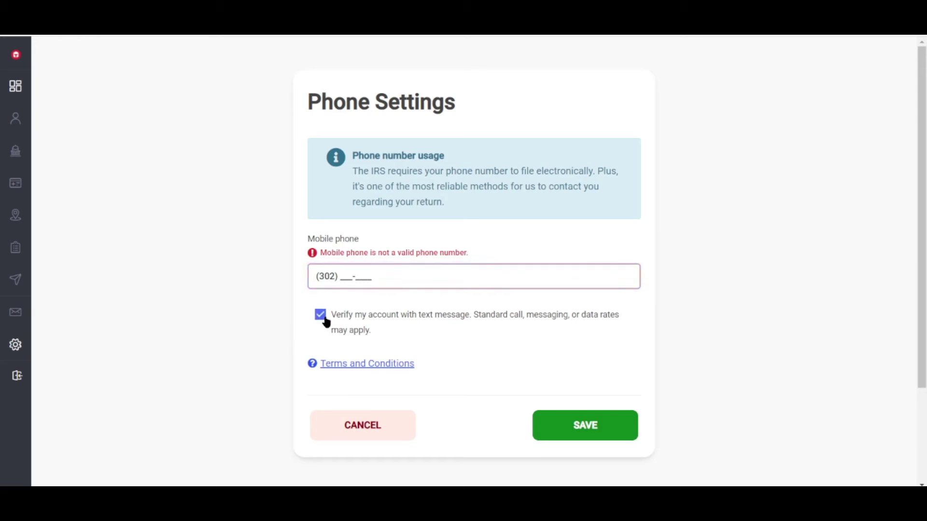
left_click(588, 427)
left_click(440, 431)
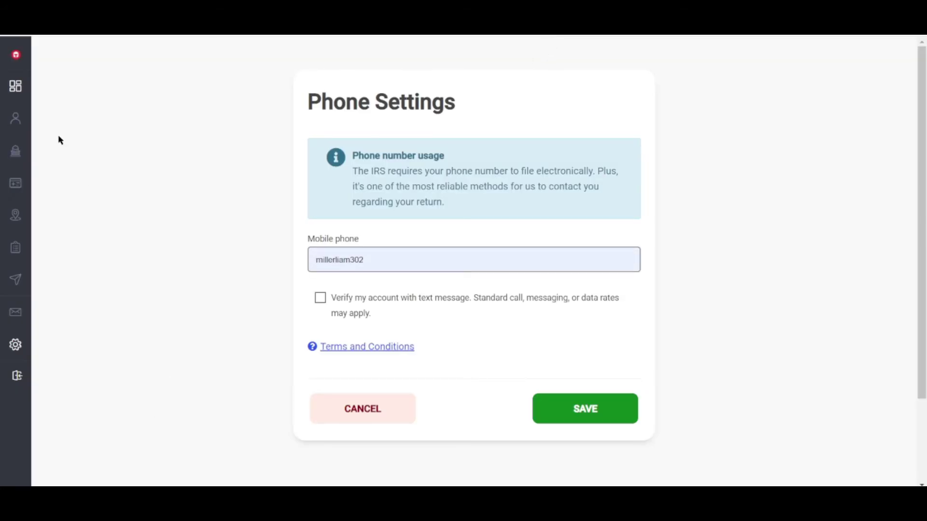
mouse_move(29, 169)
left_click(38, 184)
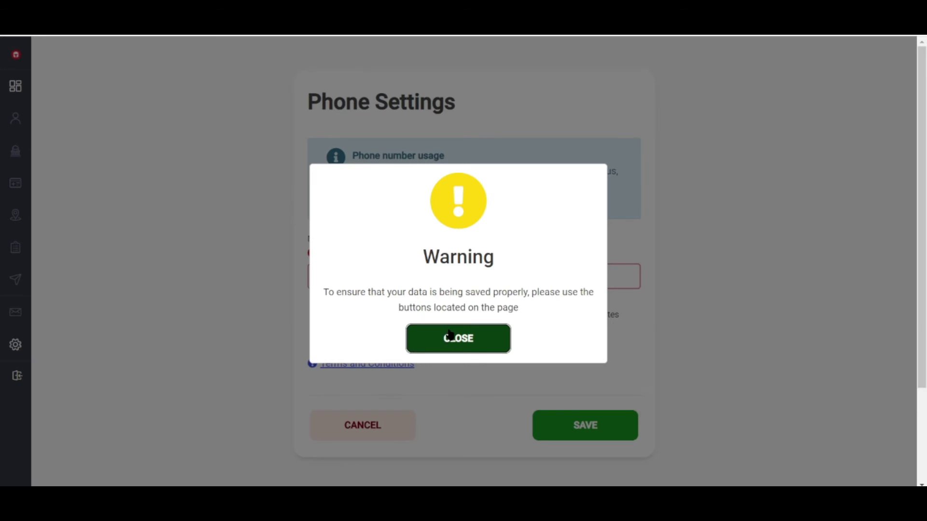
left_click(449, 335)
Step: Correct the mobile phone number and save the phone settings
left_click(339, 280)
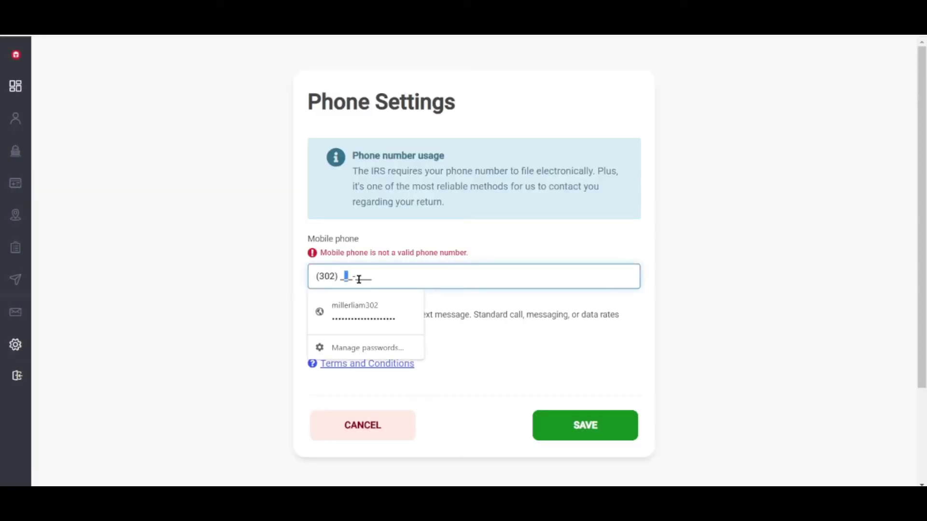
left_click(342, 277)
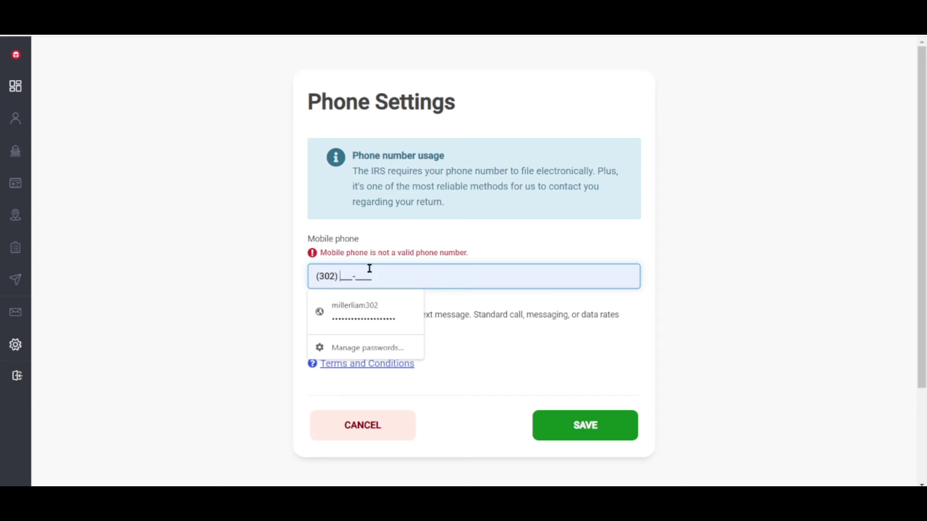
type("28-")
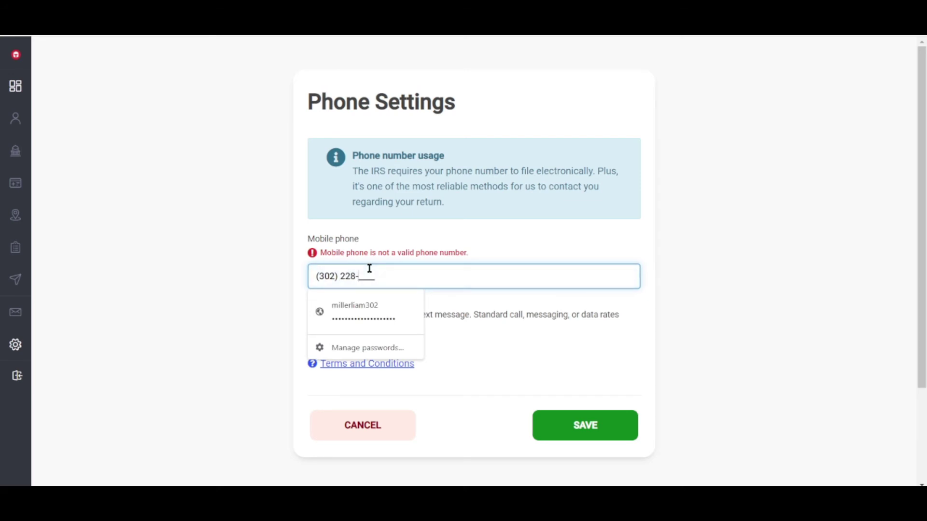
type("6654")
left_click(583, 409)
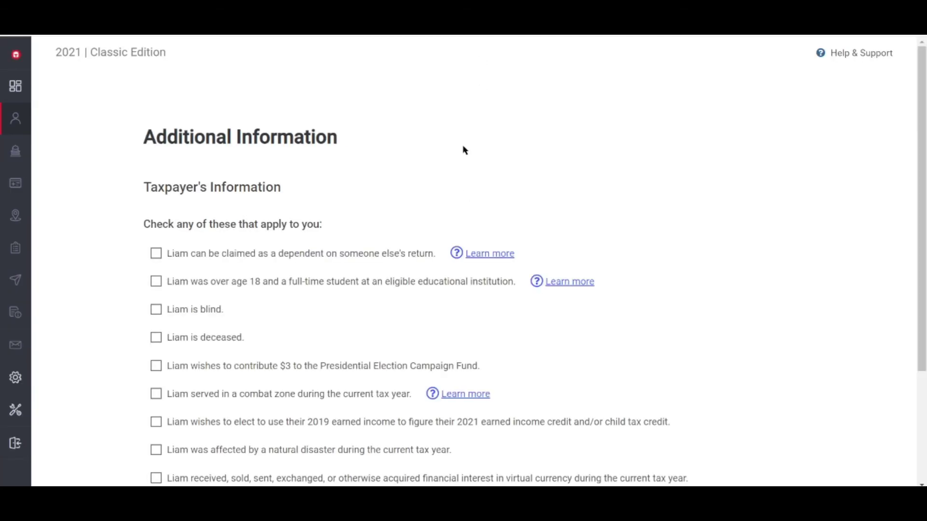
Step: Skip the additional information questions and select Single as the filing status
scroll(646, 214, "down", 3)
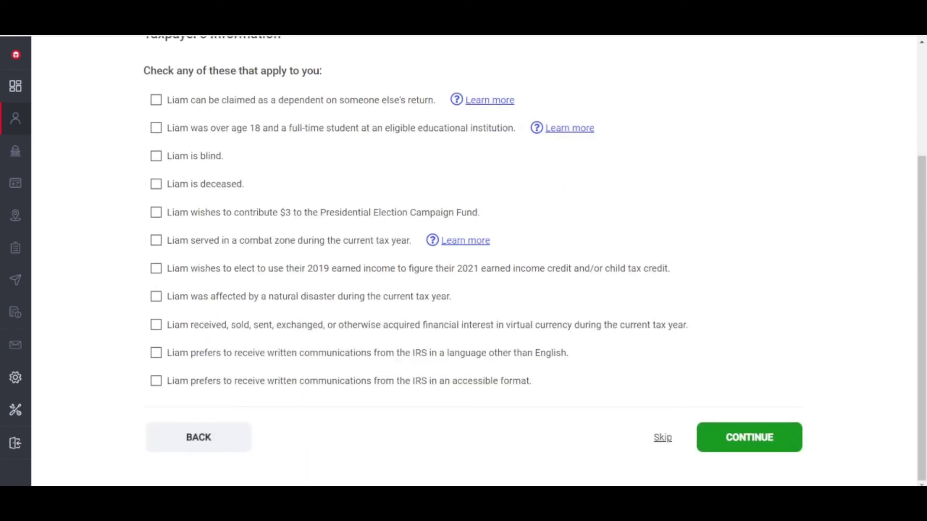
left_click(663, 440)
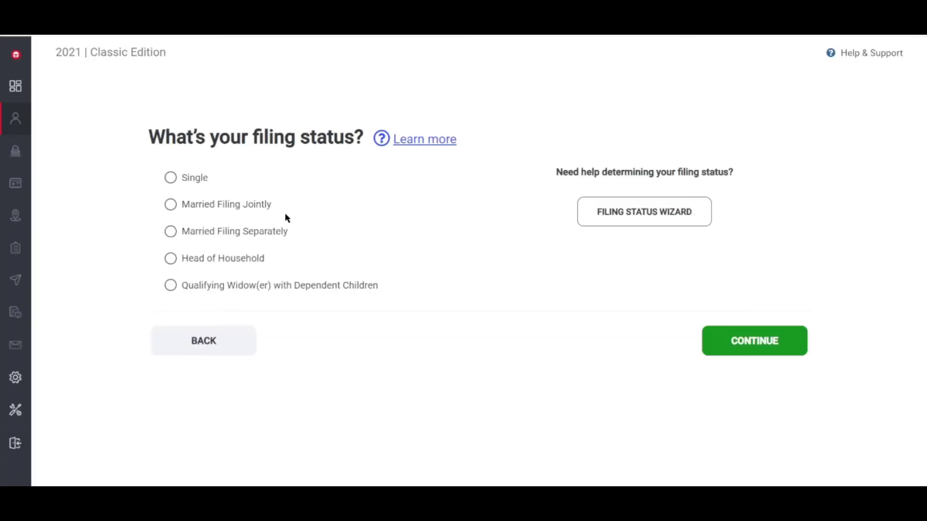
left_click(170, 178)
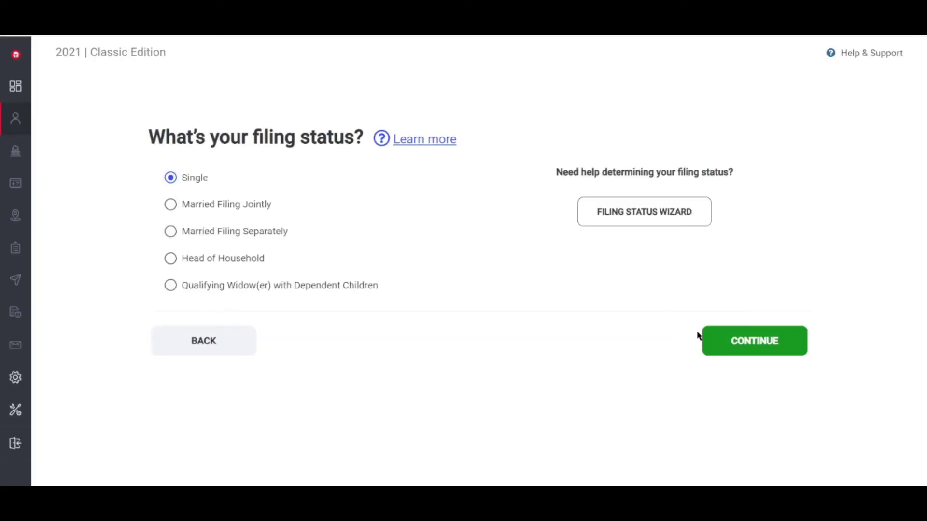
left_click(727, 341)
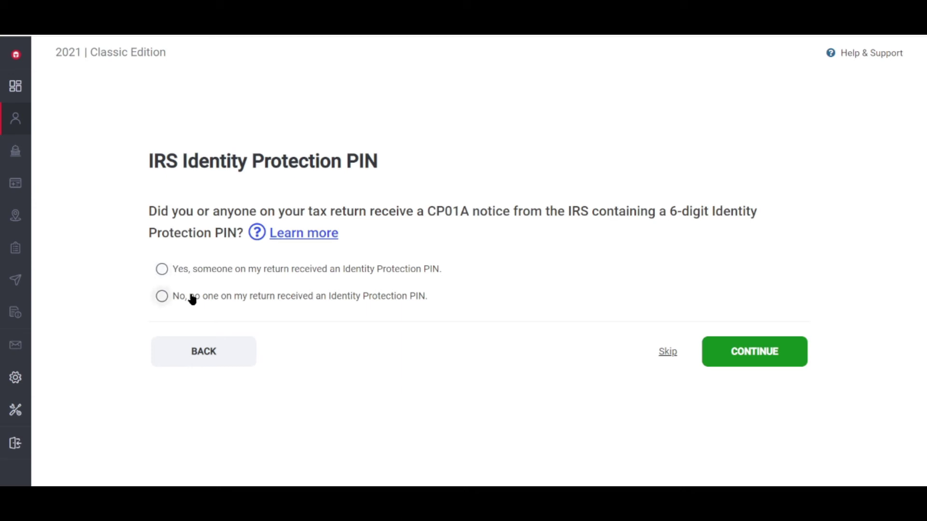
Step: Answer No to the Identity Protection PIN question and record no stimulus payments received
left_click(162, 296)
left_click(762, 364)
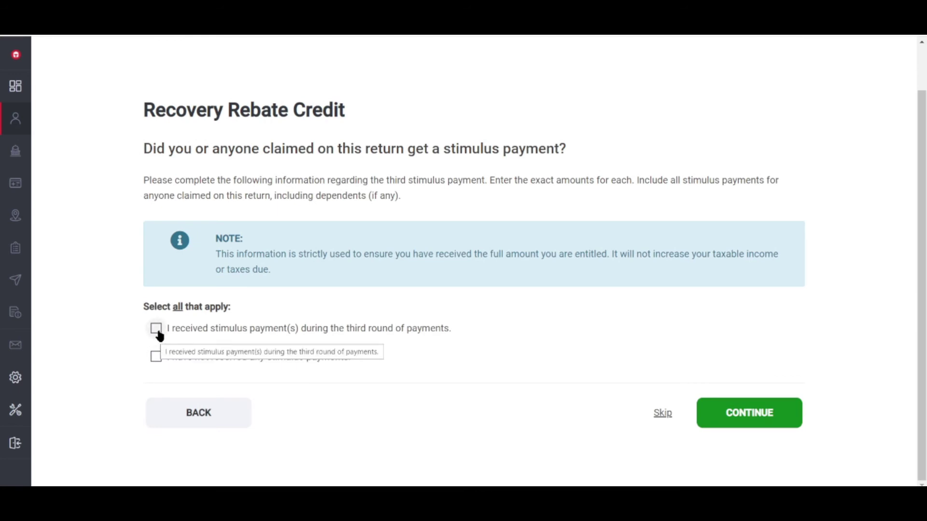
left_click(156, 329)
scroll(163, 340, "down", 2)
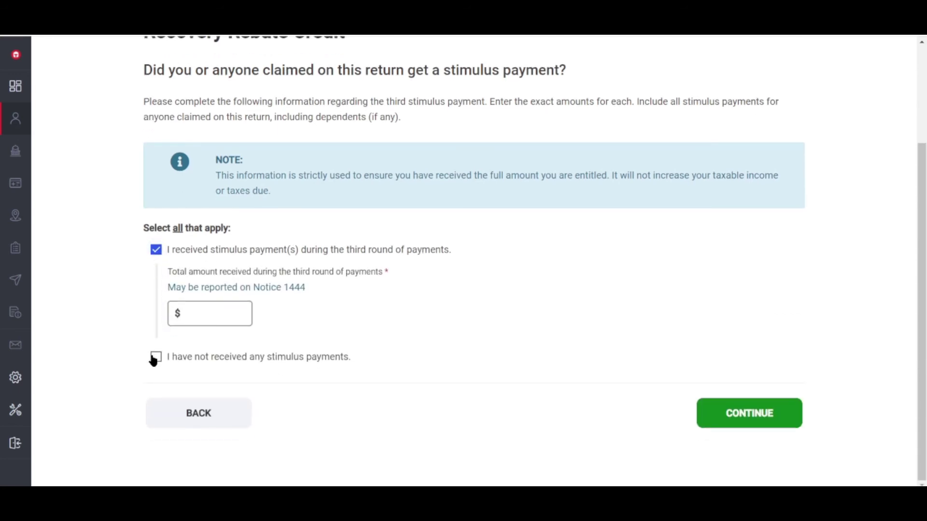
left_click(155, 358)
left_click(720, 423)
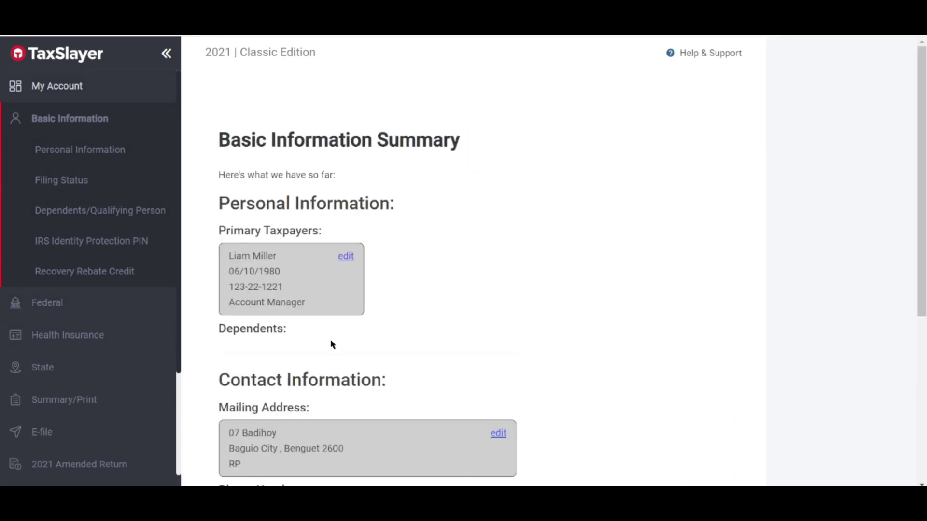
Step: Accept the Basic Information Summary and continue past the 'Let's do this!' intro page
scroll(332, 344, "down", 5)
scroll(331, 352, "up", 6)
scroll(331, 349, "down", 6)
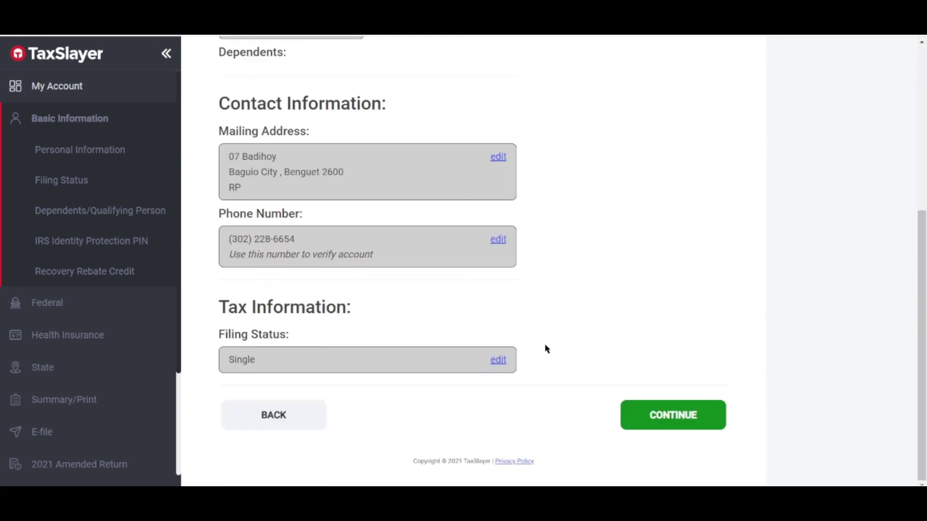
left_click(642, 418)
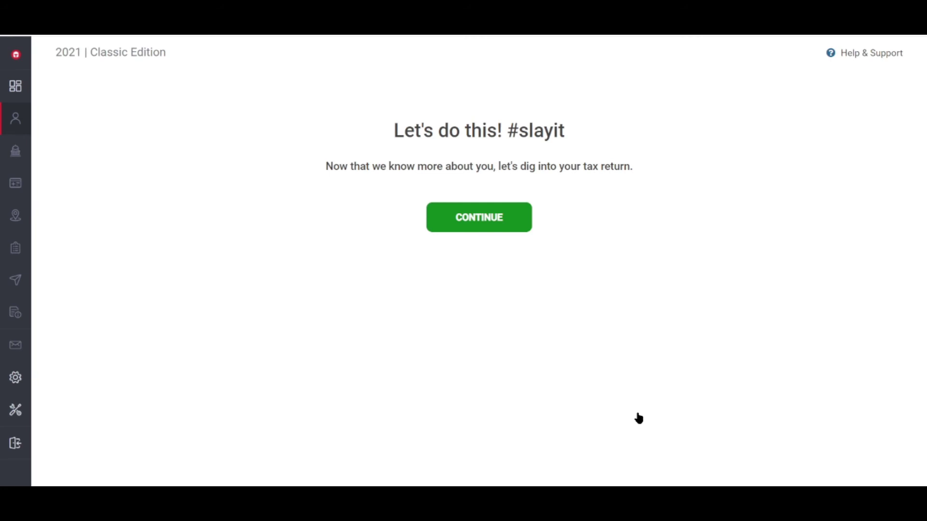
left_click(482, 231)
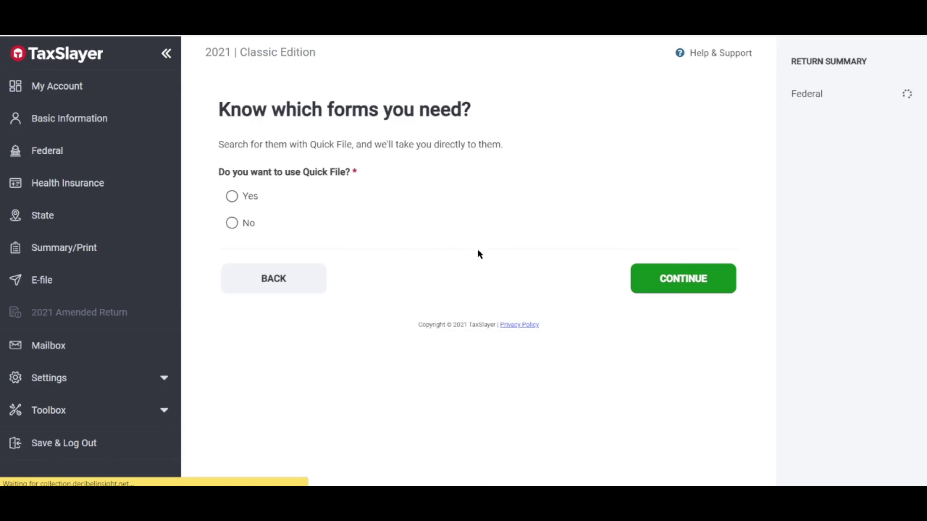
Step: Answer No to Quick File, then skip both the Income and Deductions sections
left_click(232, 223)
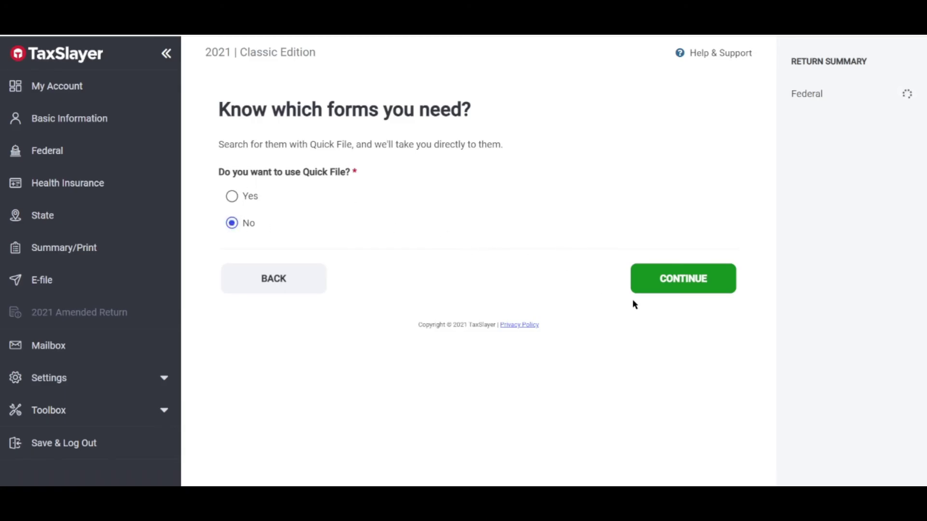
left_click(650, 280)
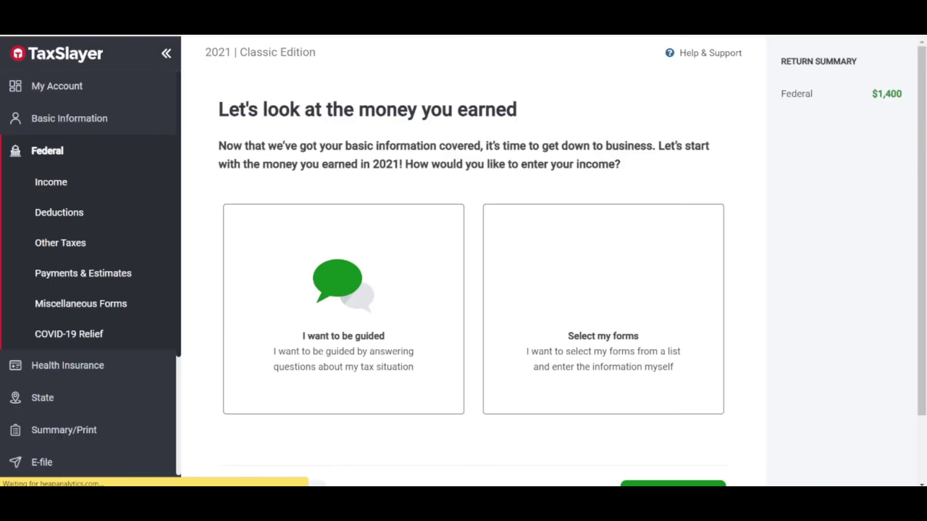
scroll(571, 314, "down", 2)
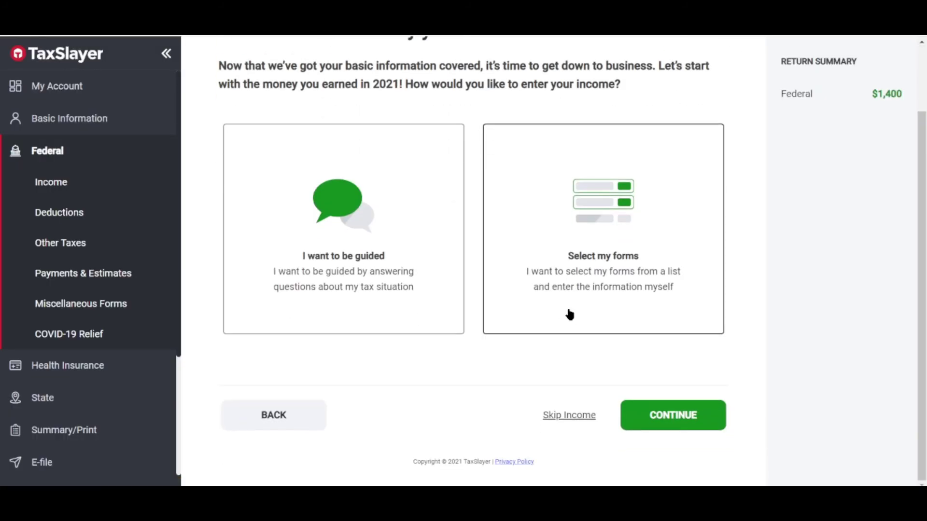
left_click(556, 416)
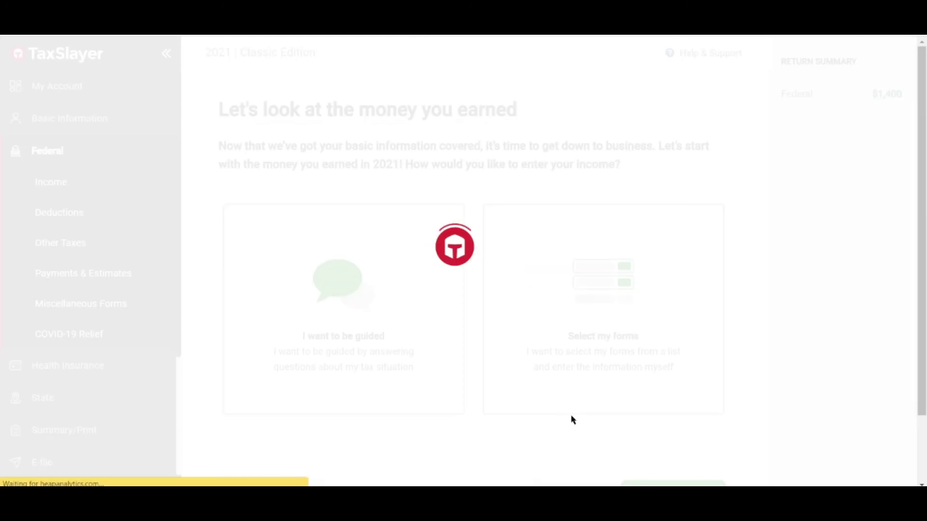
scroll(513, 334, "down", 1)
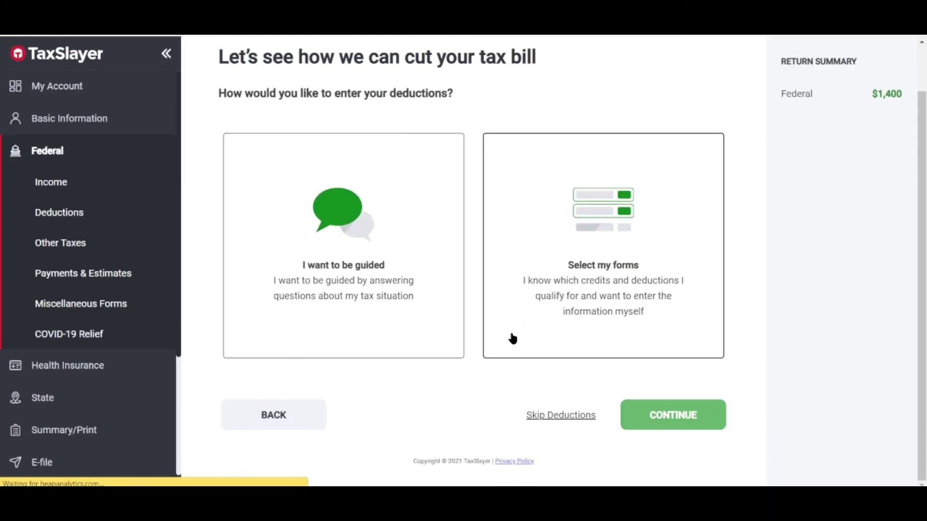
left_click(565, 419)
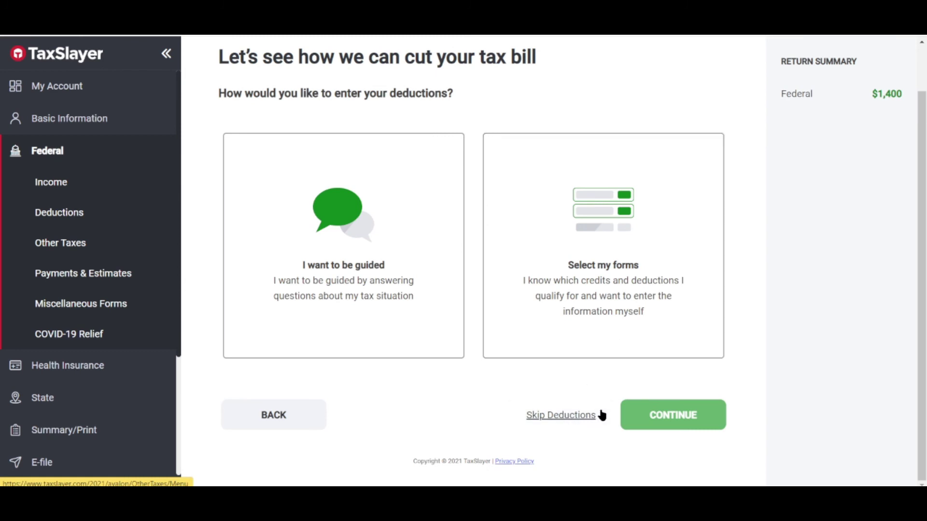
left_click(586, 416)
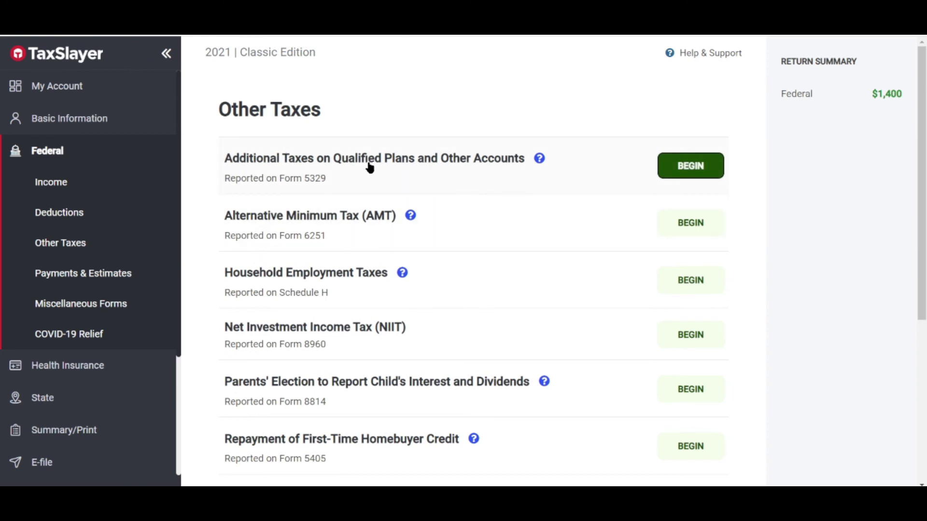
Step: Browse the Income and Deductions sidebar sections, ending on the Health Insurance Questionnaire
scroll(308, 199, "down", 3)
left_click(51, 185)
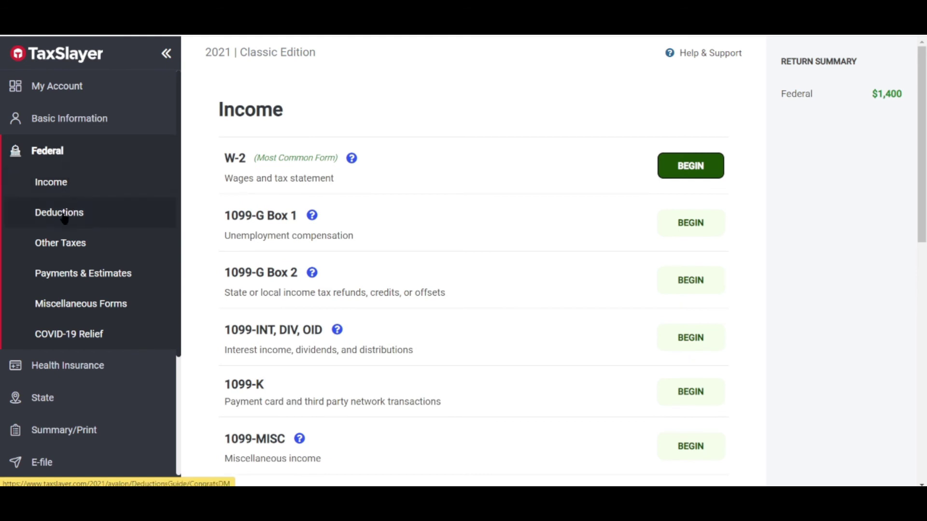
scroll(65, 219, "down", 3)
left_click(67, 101)
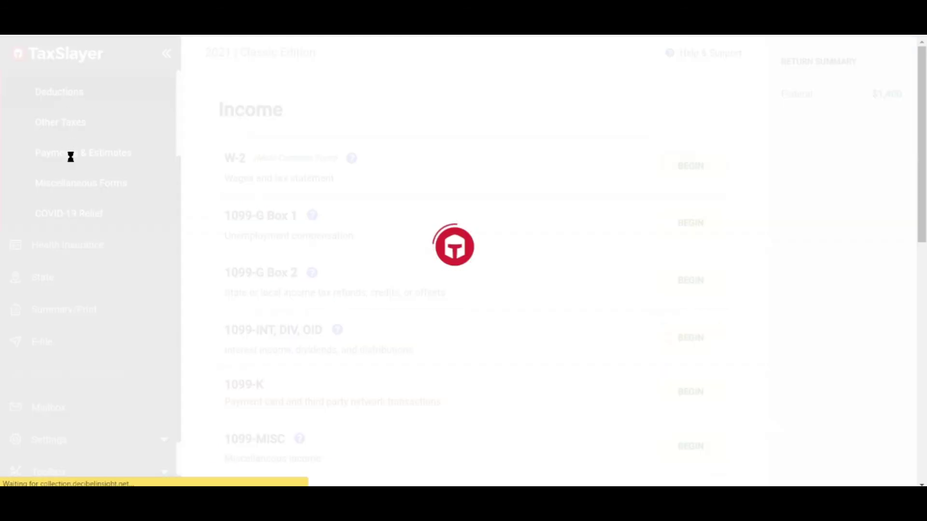
scroll(86, 216, "down", 3)
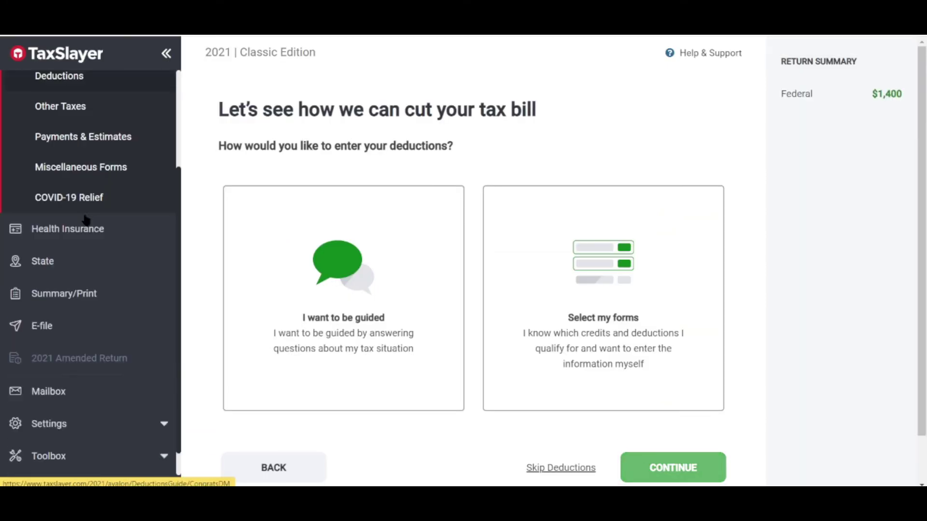
scroll(524, 242, "down", 1)
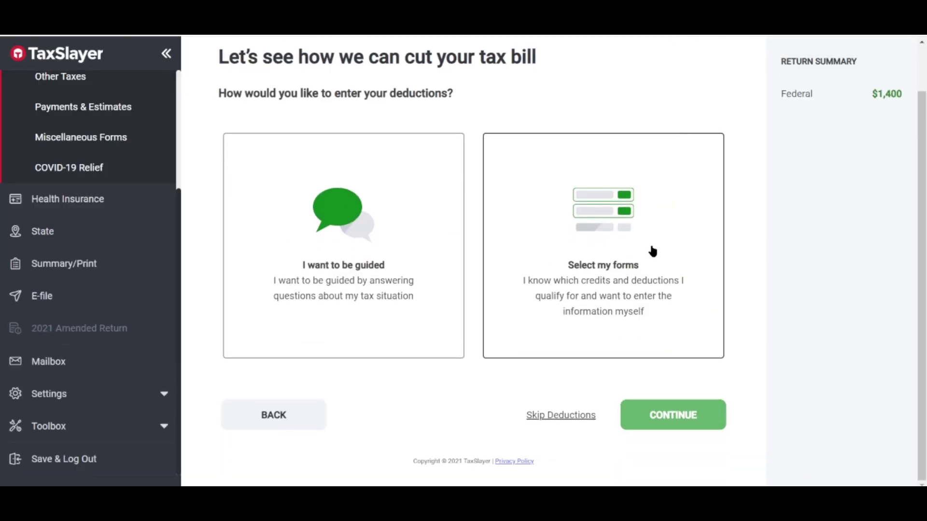
left_click(67, 199)
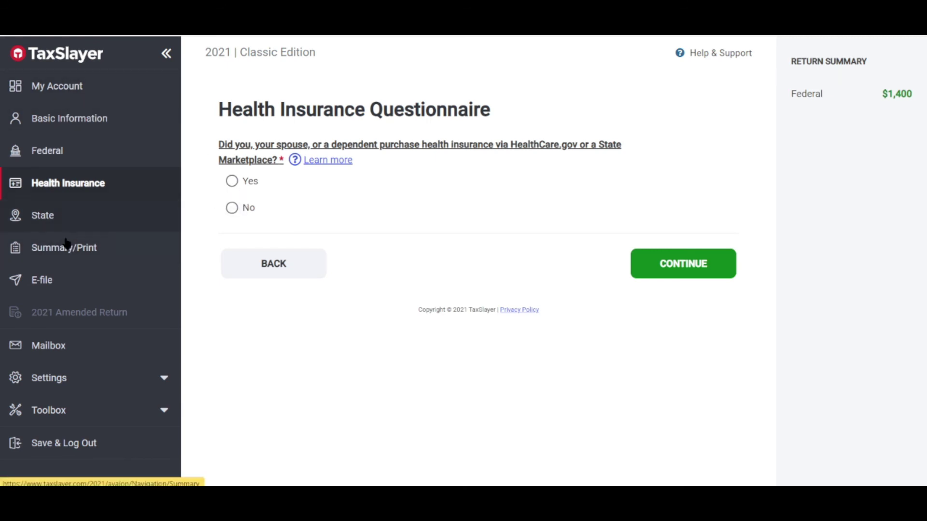
Step: Check the State section, then open Summary/Print to see the $1,400.00 refund
left_click(57, 216)
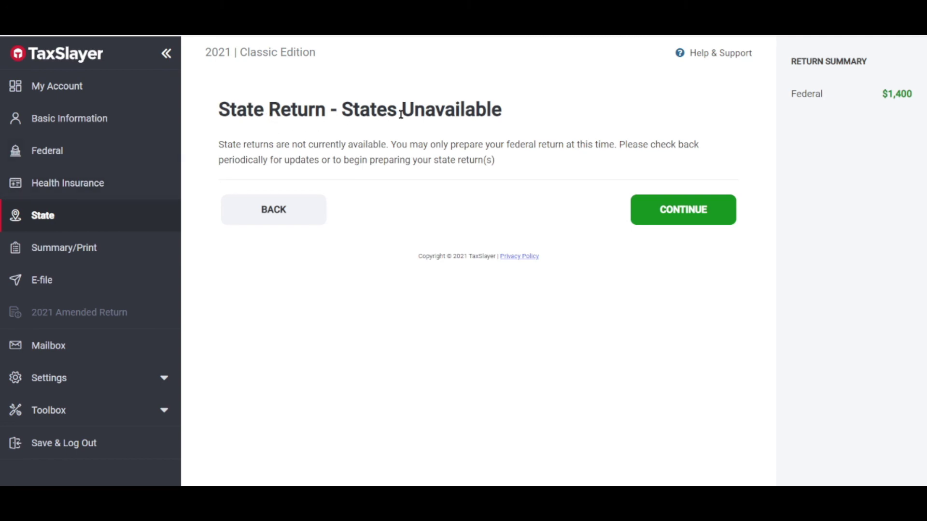
left_click(73, 249)
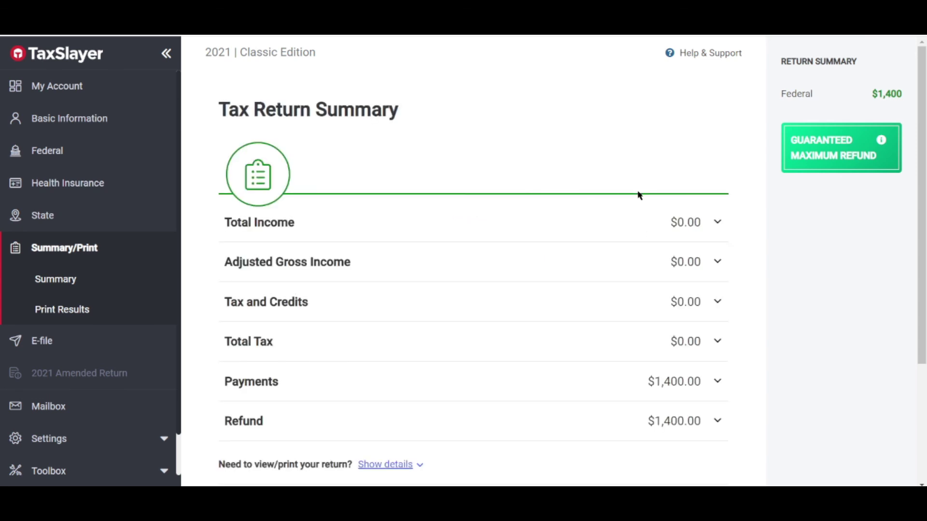
Step: Review the $1,400.00 refund summary, then go to E-file, available from January 4, 2022
scroll(53, 307, "down", 1)
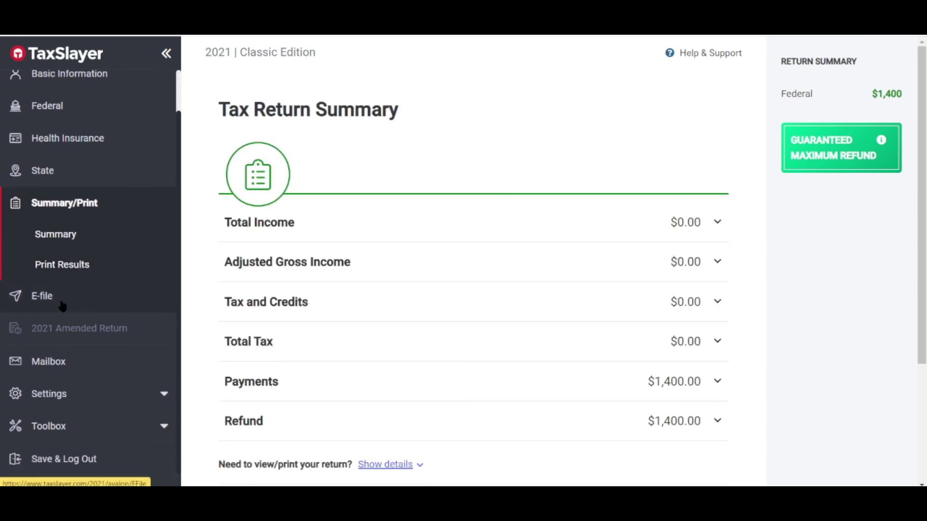
left_click(63, 301)
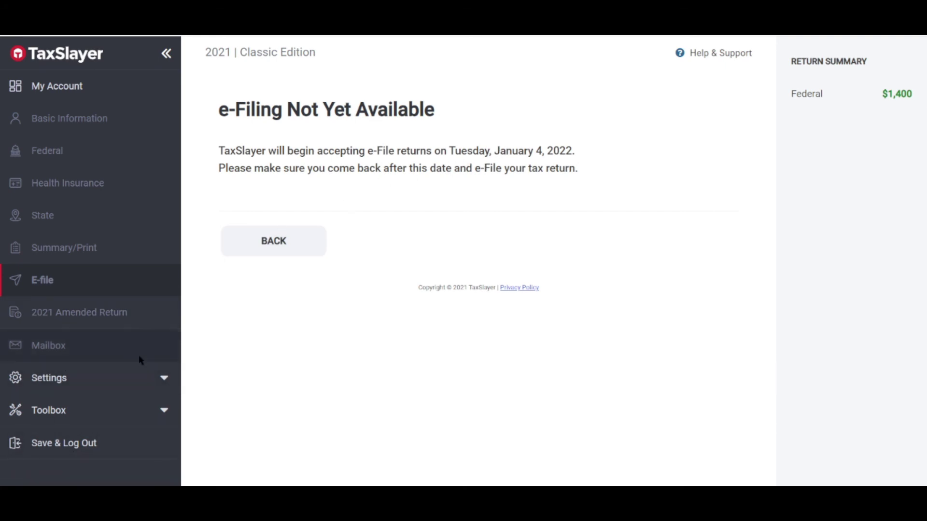
Step: Expand the Settings and Toolbox sidebar options, then return to My Account
left_click(152, 379)
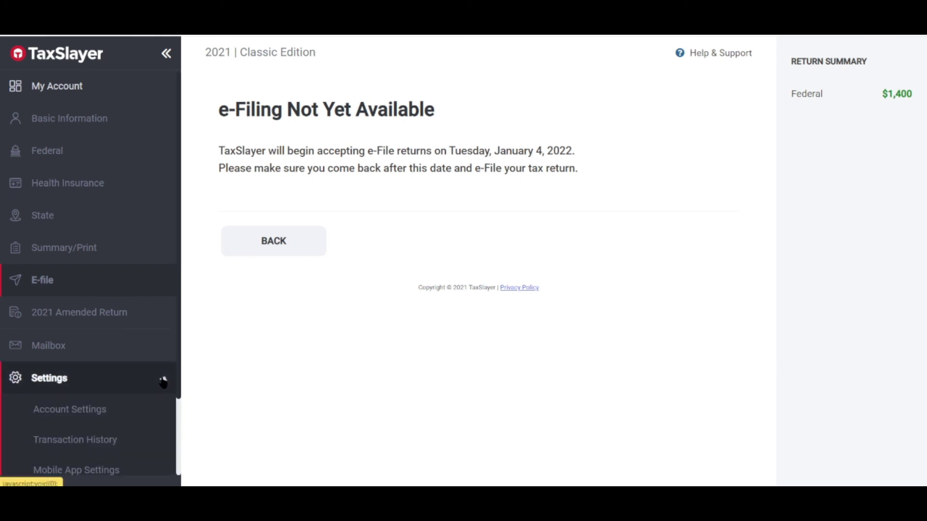
scroll(138, 357, "down", 2)
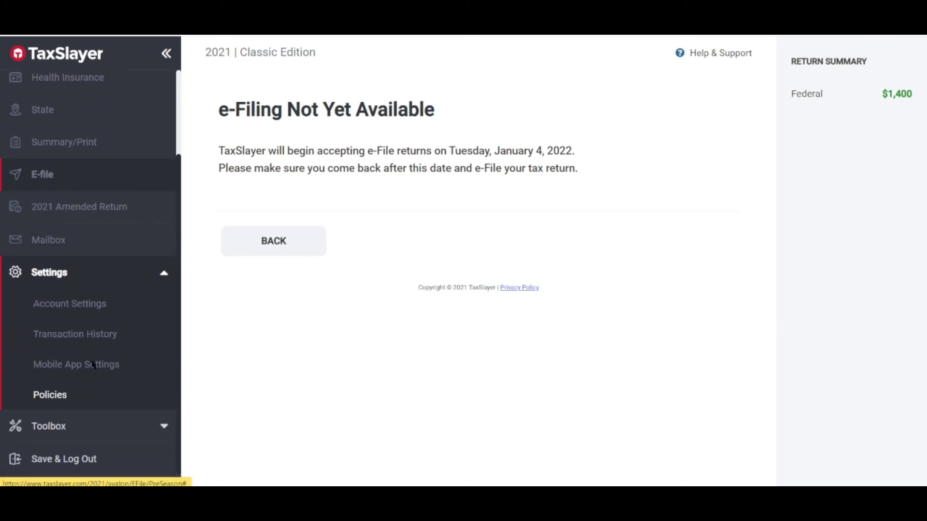
left_click(128, 431)
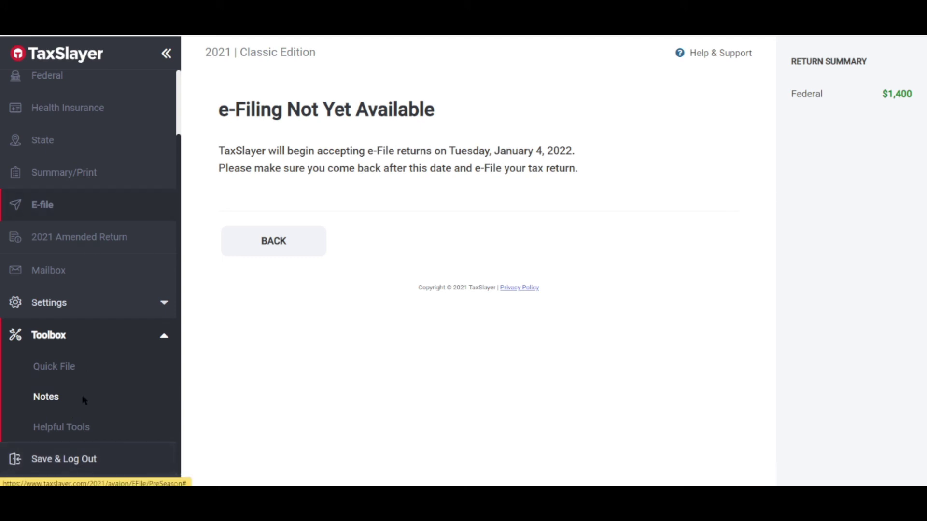
scroll(87, 357, "up", 3)
left_click(82, 87)
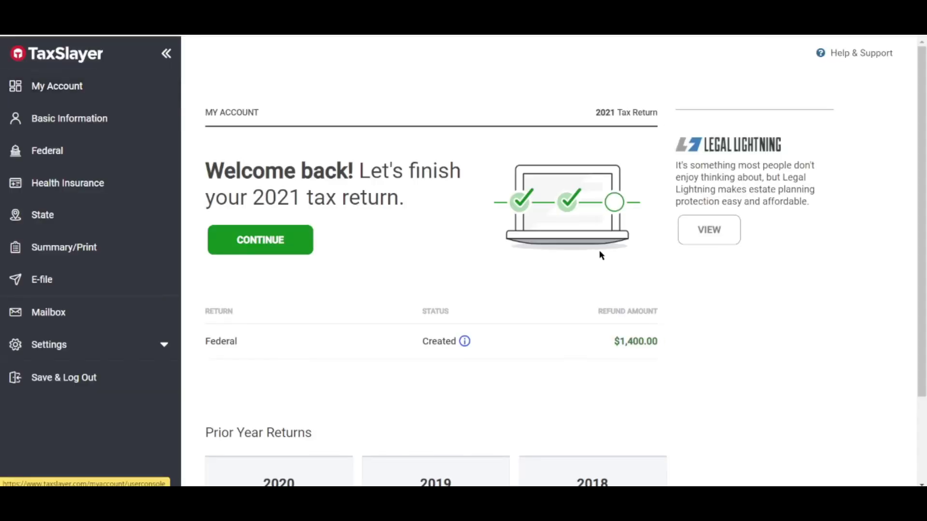
Step: Scroll the dashboard to see the 2021 return and the 2020–2018 prior-year options
scroll(522, 196, "down", 2)
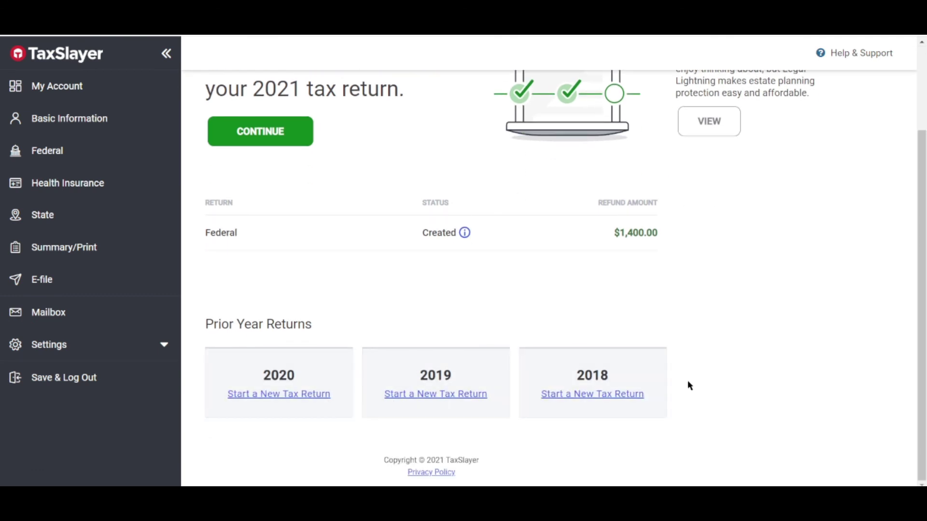
scroll(415, 266, "up", 2)
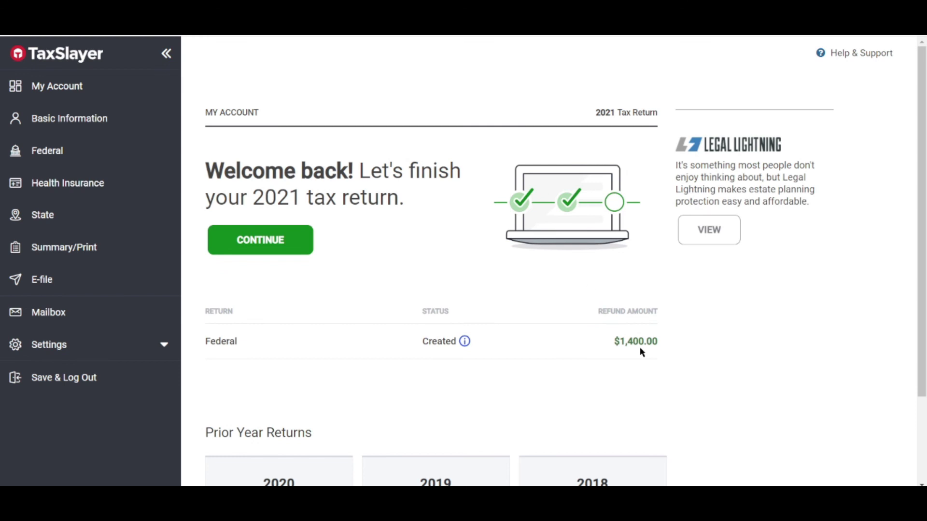